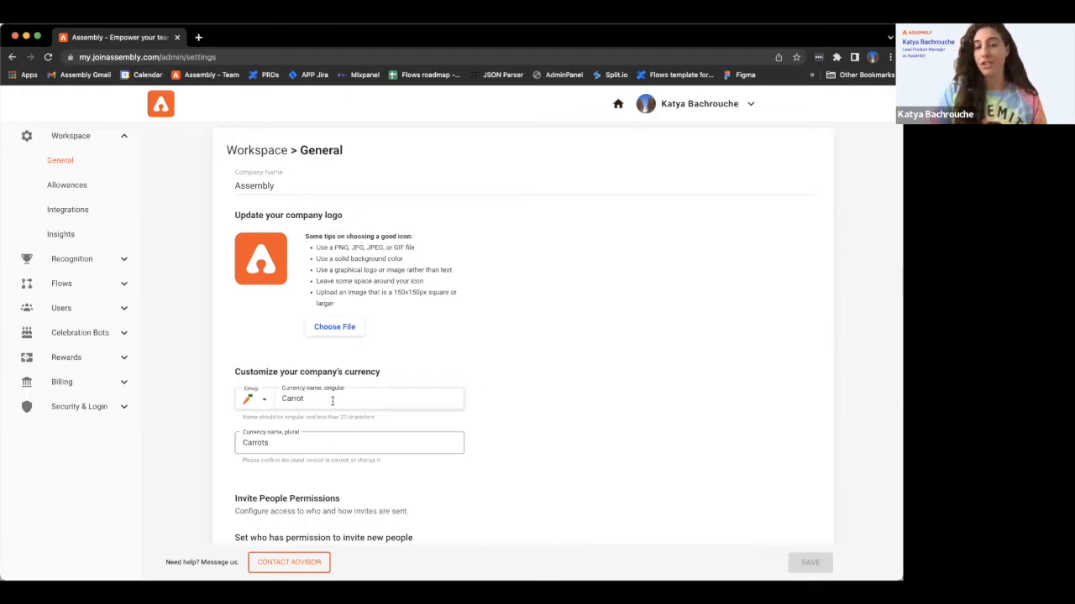
- Look at the currency emoji choices, keep the singular currency name, and scroll down the settings
{"action": "left_click", "coordinate": [268, 402]}
{"action": "left_click", "coordinate": [324, 395]}
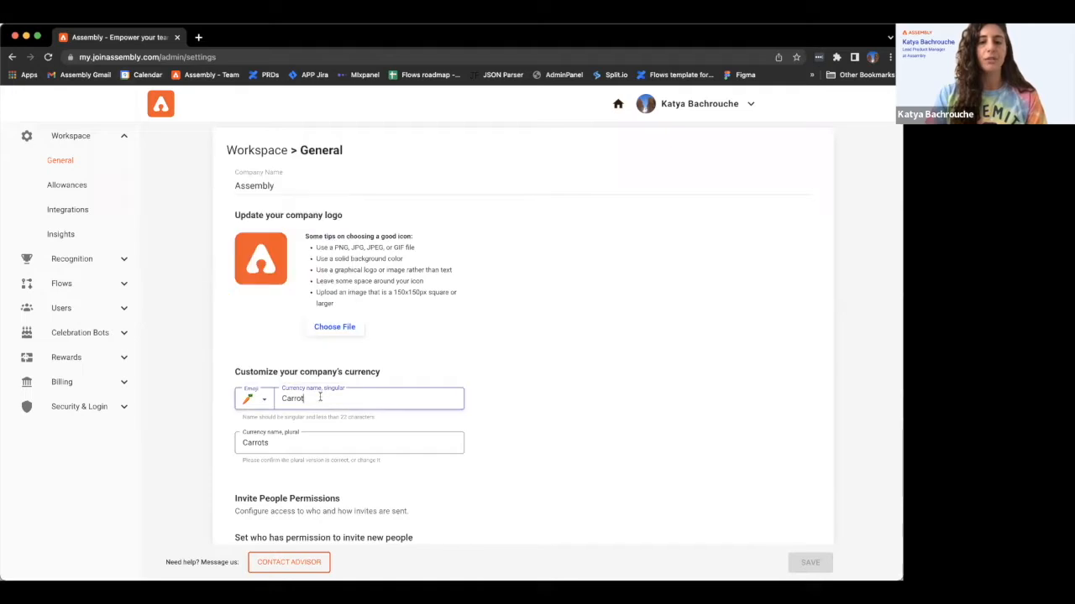
{"action": "scroll", "coordinate": [272, 443], "scroll_direction": "down", "scroll_amount": 1}
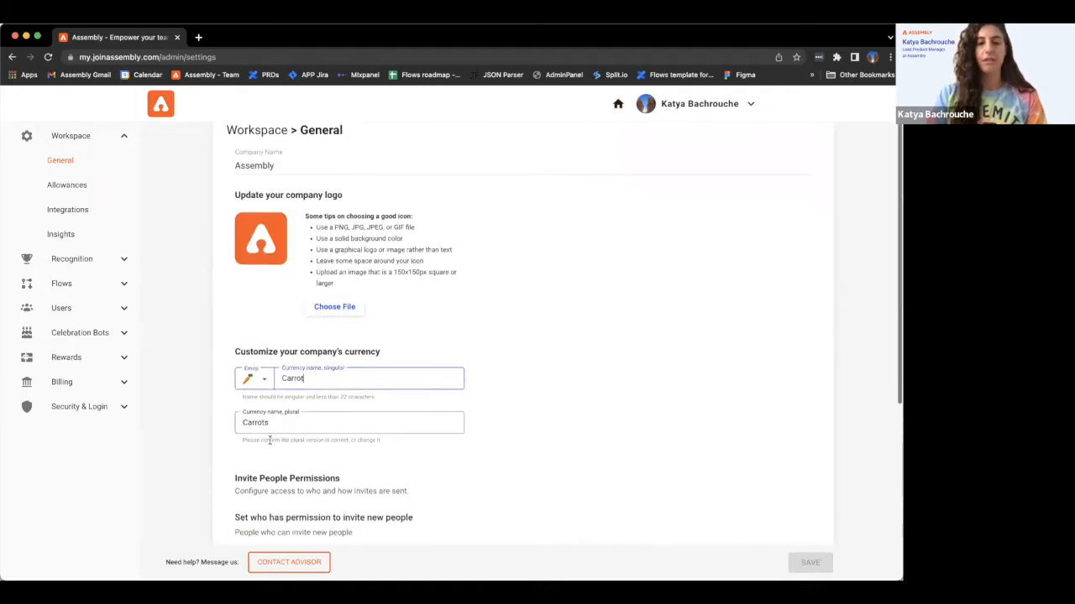
{"action": "scroll", "coordinate": [275, 425], "scroll_direction": "down", "scroll_amount": 10}
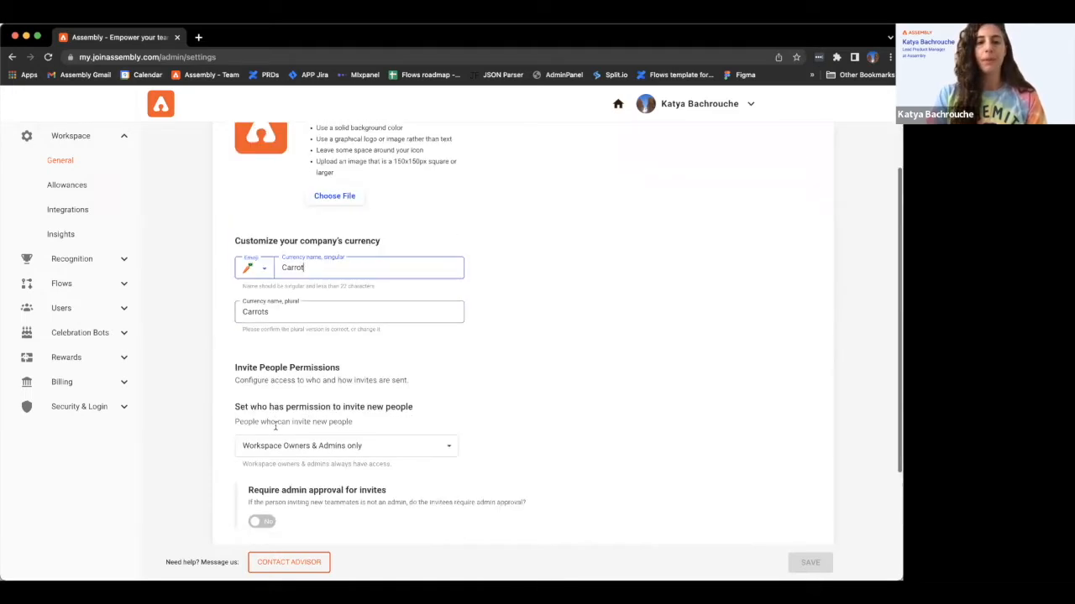
{"action": "scroll", "coordinate": [275, 426], "scroll_direction": "down", "scroll_amount": 1}
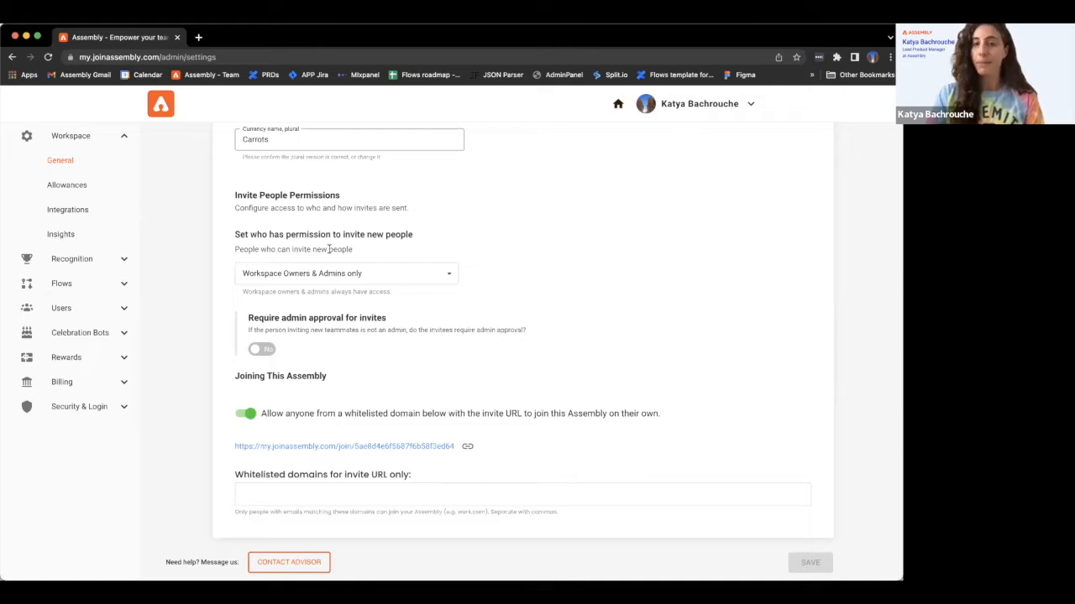
- Set invite permission to Everyone, require admin approval for invites, and save the settings
{"action": "left_click", "coordinate": [357, 282]}
{"action": "left_click", "coordinate": [332, 302]}
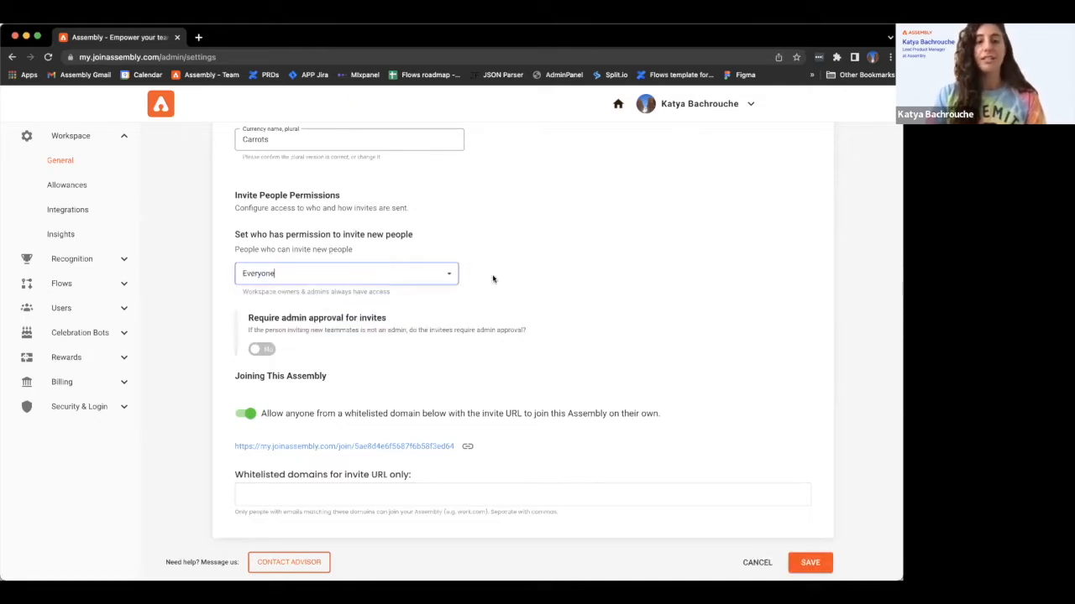
{"action": "left_click", "coordinate": [549, 267]}
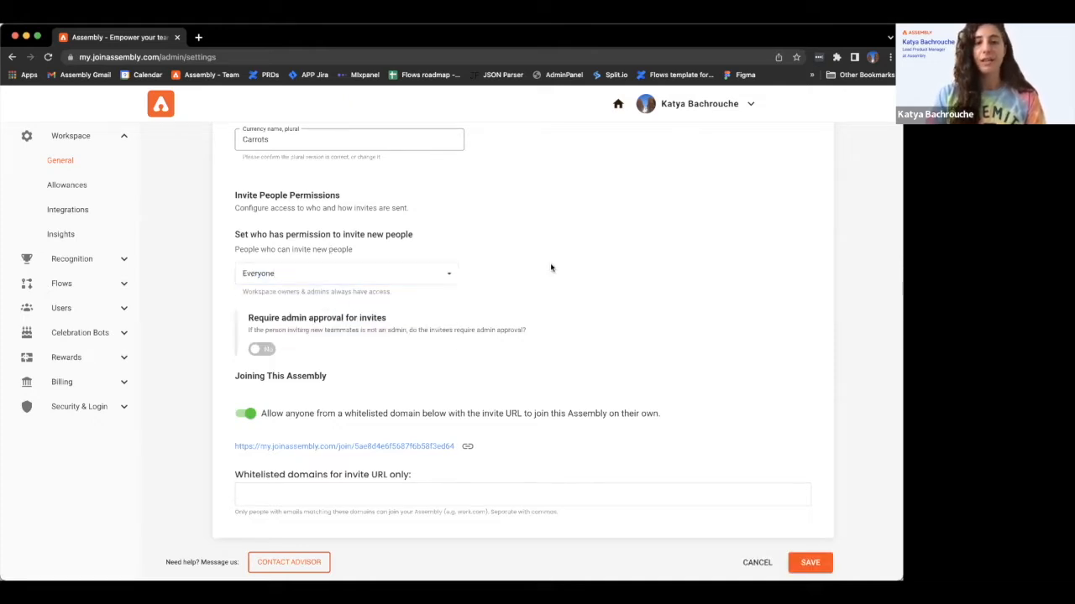
{"action": "left_click", "coordinate": [265, 348]}
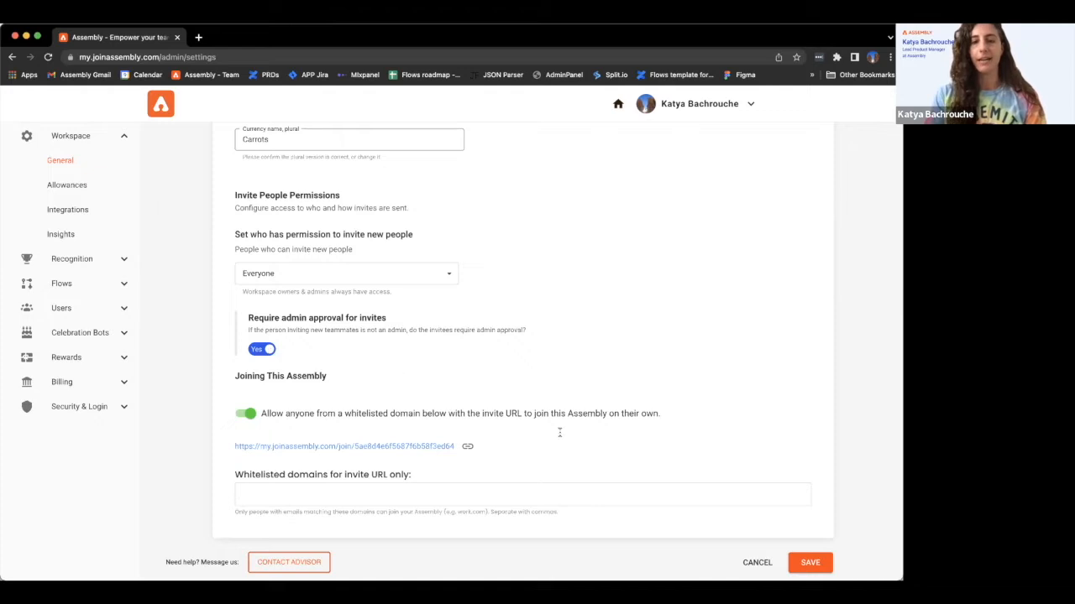
{"action": "left_click", "coordinate": [811, 563]}
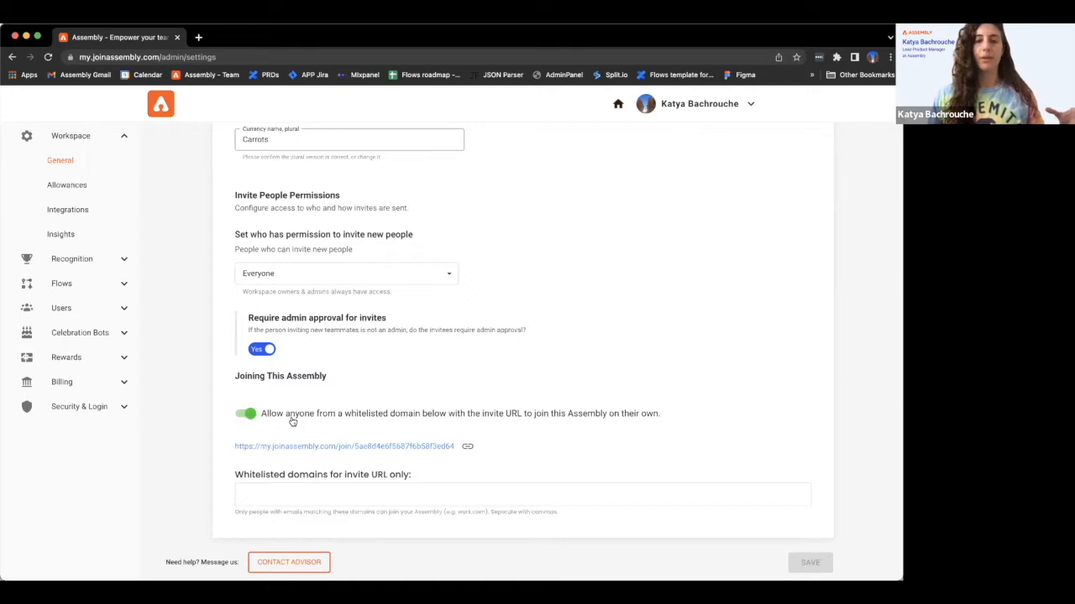
- Add joinassembly.com as the whitelisted domain for invite-URL joining and save
{"action": "left_click", "coordinate": [289, 494]}
{"action": "type", "text": "a"}
{"action": "key", "text": "BackSpace"}
{"action": "type", "text": "joinassembly.com"}
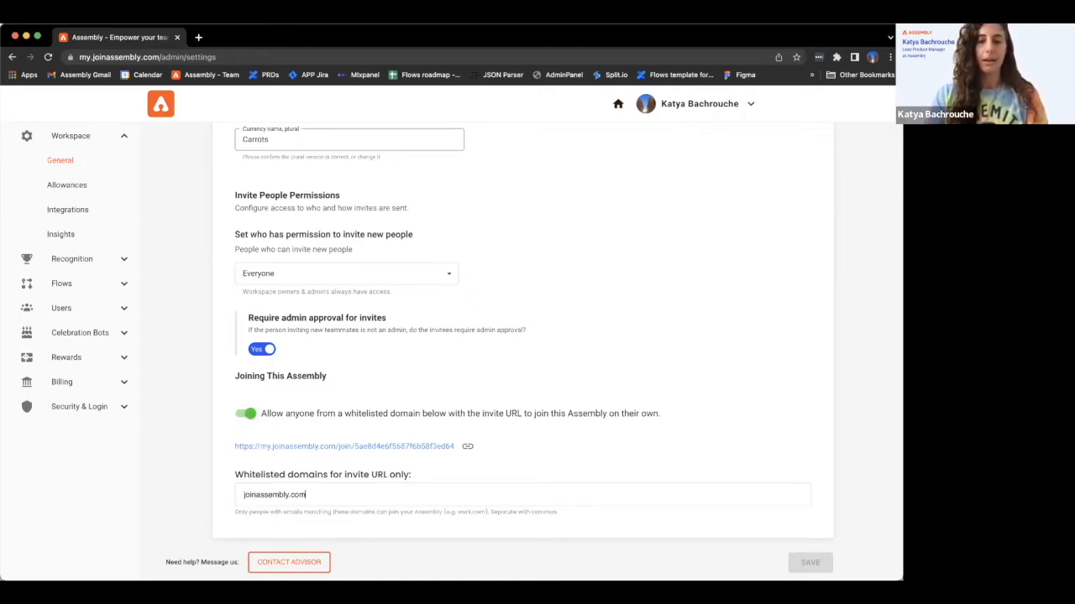
{"action": "key", "text": "Return"}
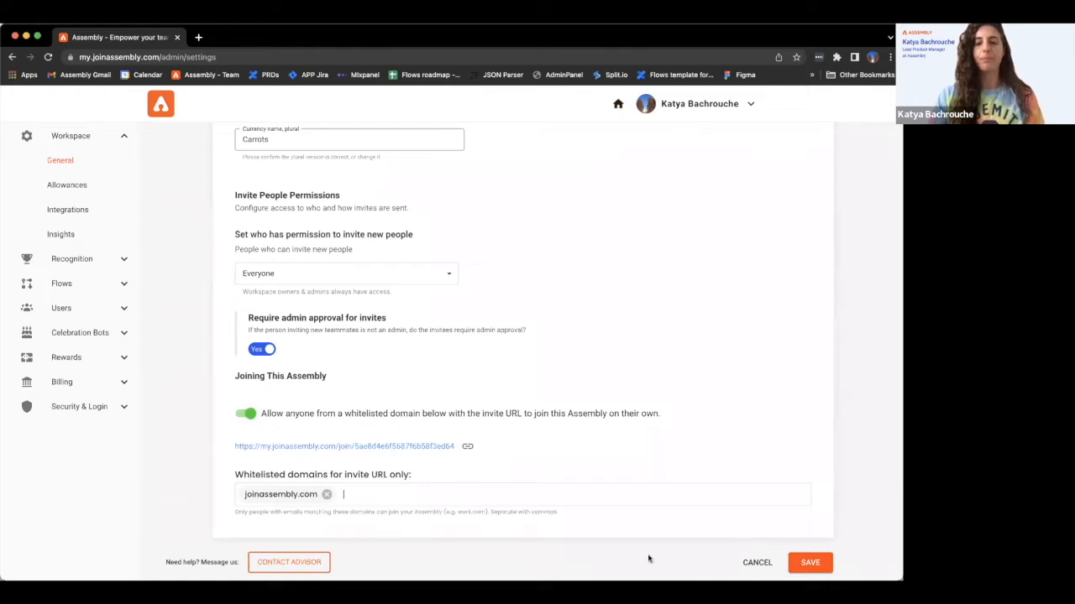
{"action": "left_click", "coordinate": [790, 557]}
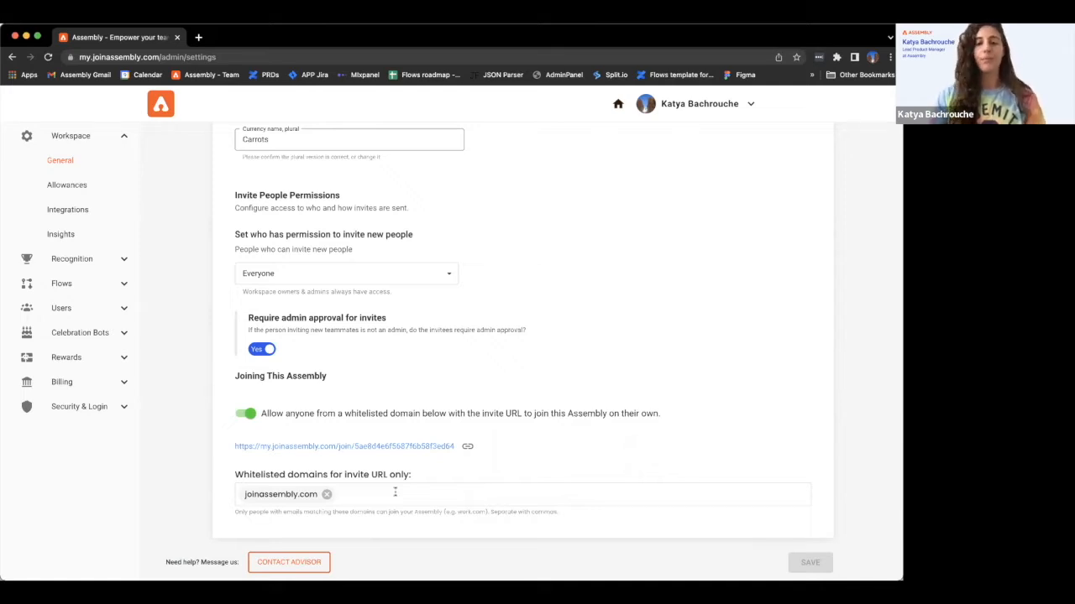
- Go to Users > Manage in the admin sidebar
{"action": "left_click", "coordinate": [75, 385]}
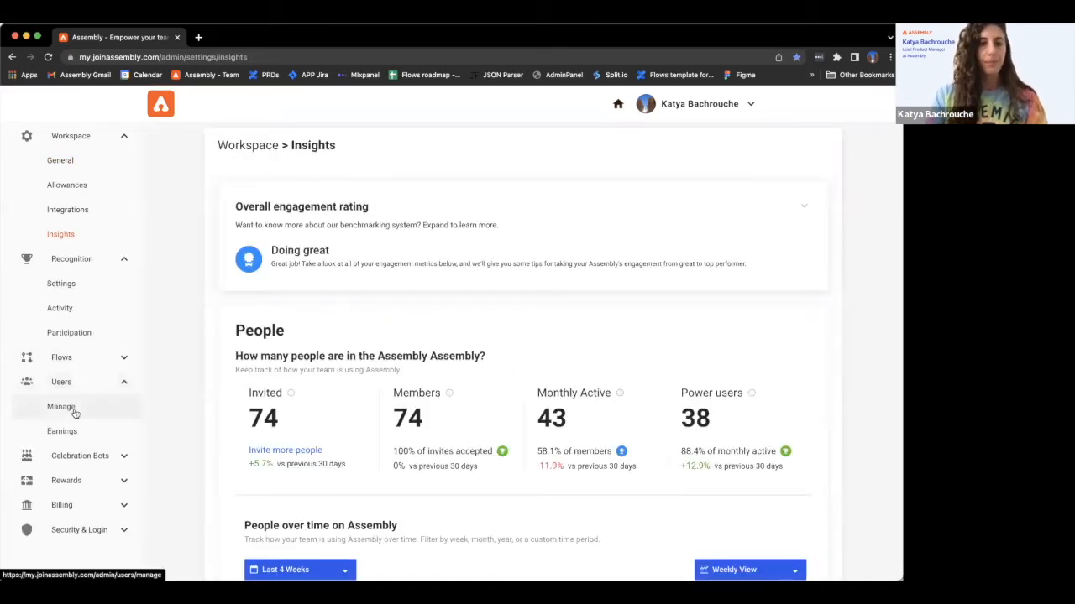
{"action": "left_click", "coordinate": [74, 413]}
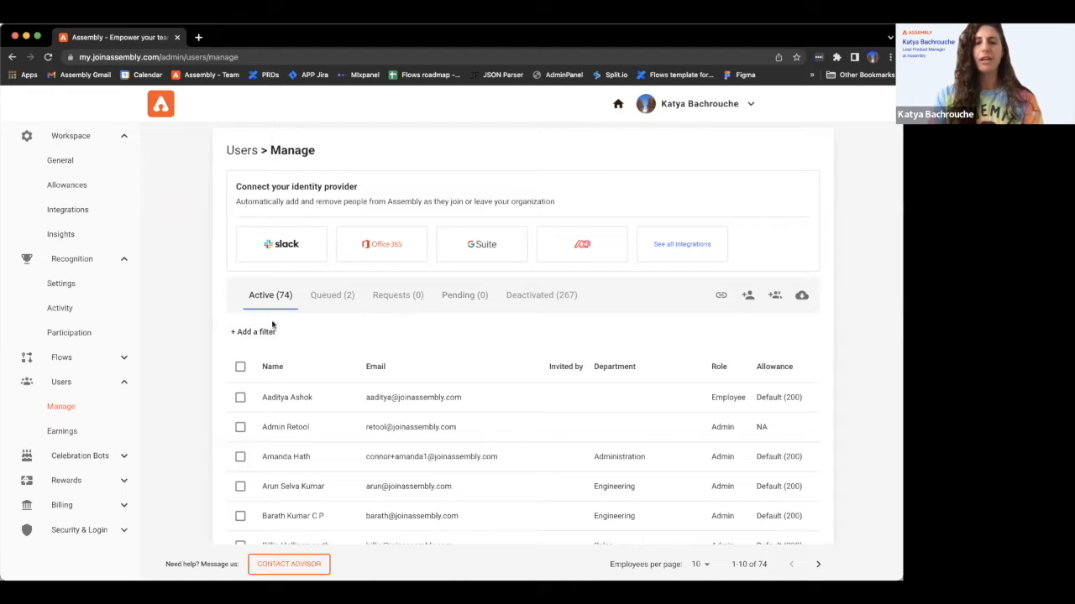
- Show the Deactivated (267) users tab and scroll through the list
{"action": "left_click", "coordinate": [538, 296]}
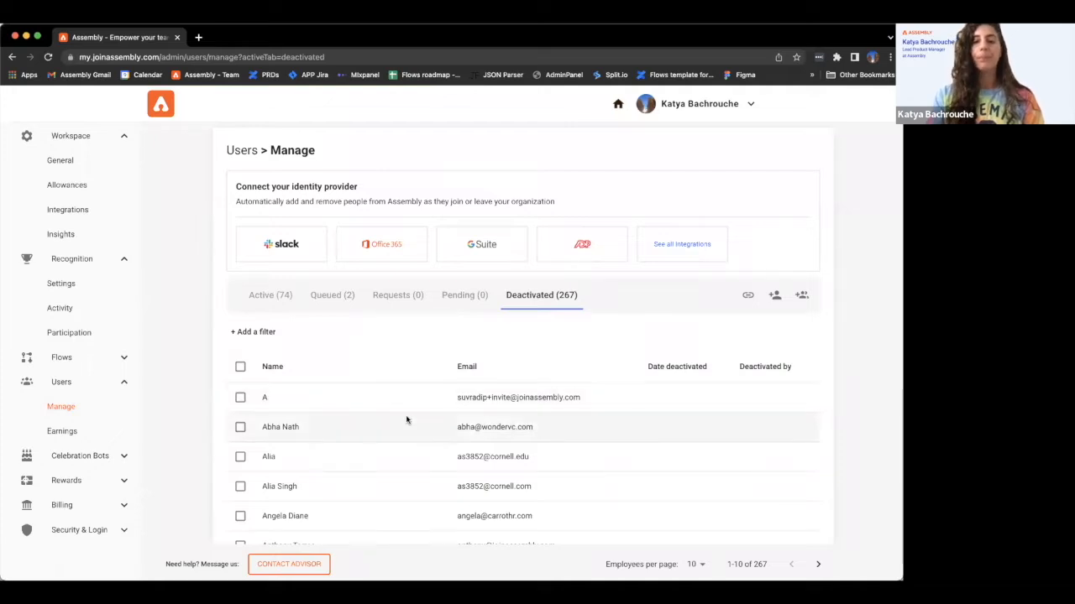
{"action": "scroll", "coordinate": [408, 415], "scroll_direction": "down", "scroll_amount": 2}
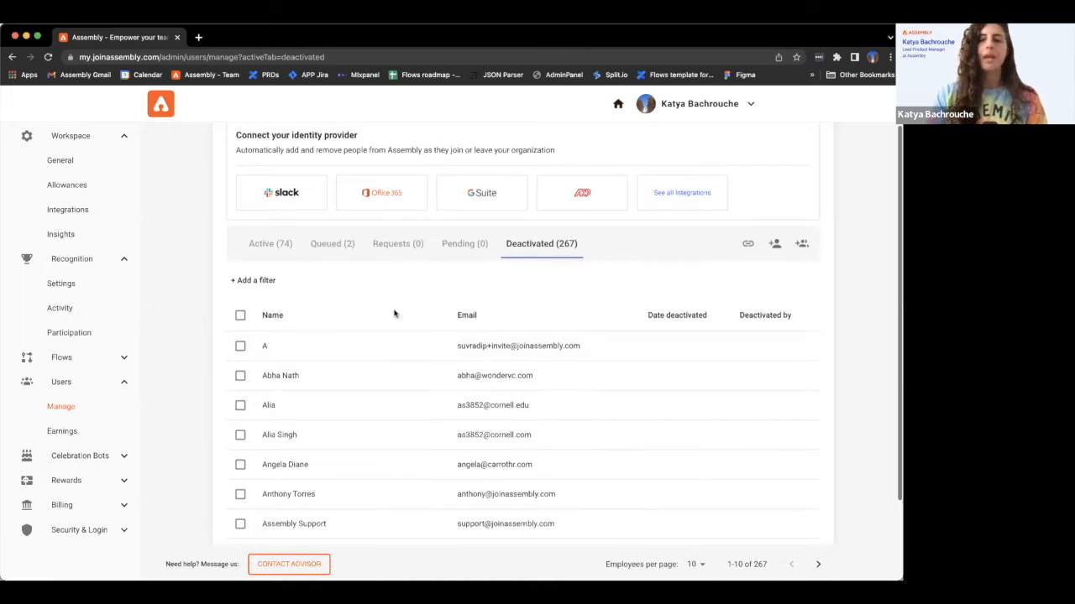
{"action": "scroll", "coordinate": [395, 311], "scroll_direction": "up", "scroll_amount": 1}
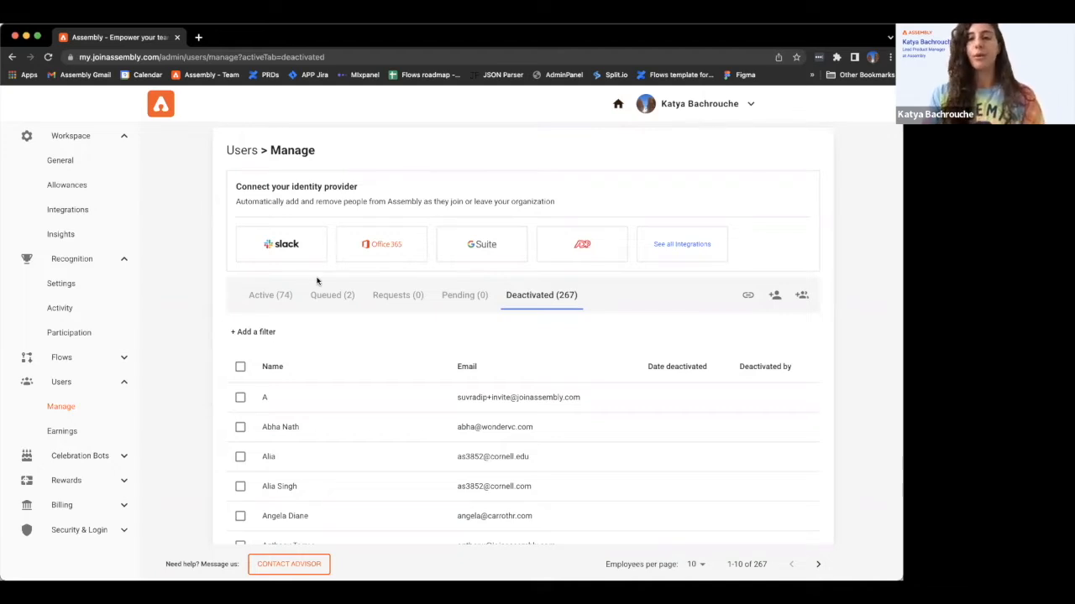
{"action": "left_click", "coordinate": [673, 245]}
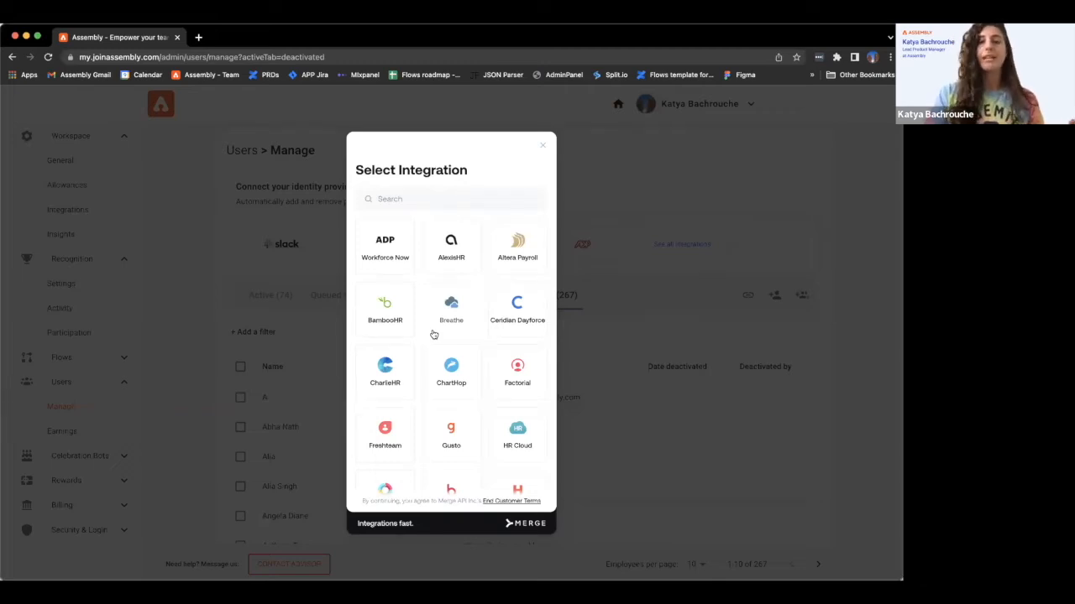
{"action": "scroll", "coordinate": [449, 256], "scroll_direction": "down", "scroll_amount": 3}
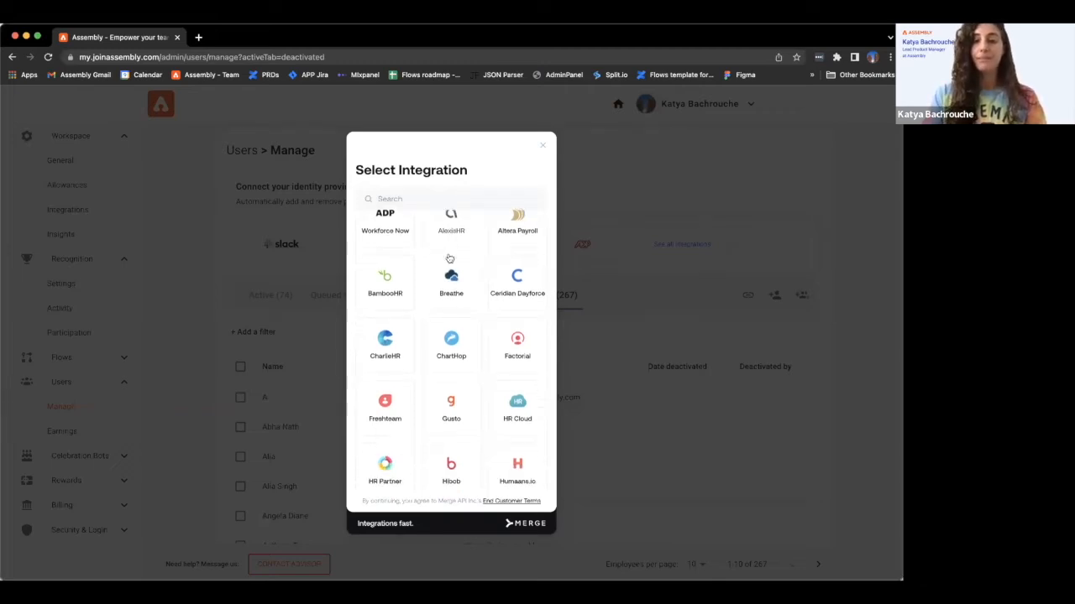
{"action": "scroll", "coordinate": [449, 258], "scroll_direction": "down", "scroll_amount": 5}
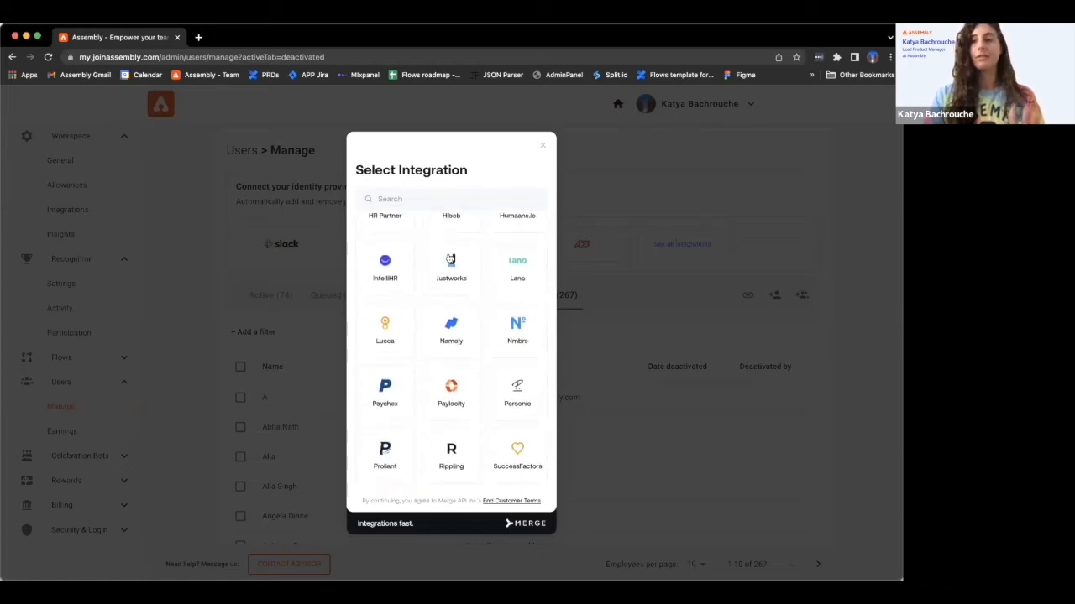
{"action": "scroll", "coordinate": [450, 259], "scroll_direction": "down", "scroll_amount": 5}
{"action": "scroll", "coordinate": [449, 258], "scroll_direction": "up", "scroll_amount": 15}
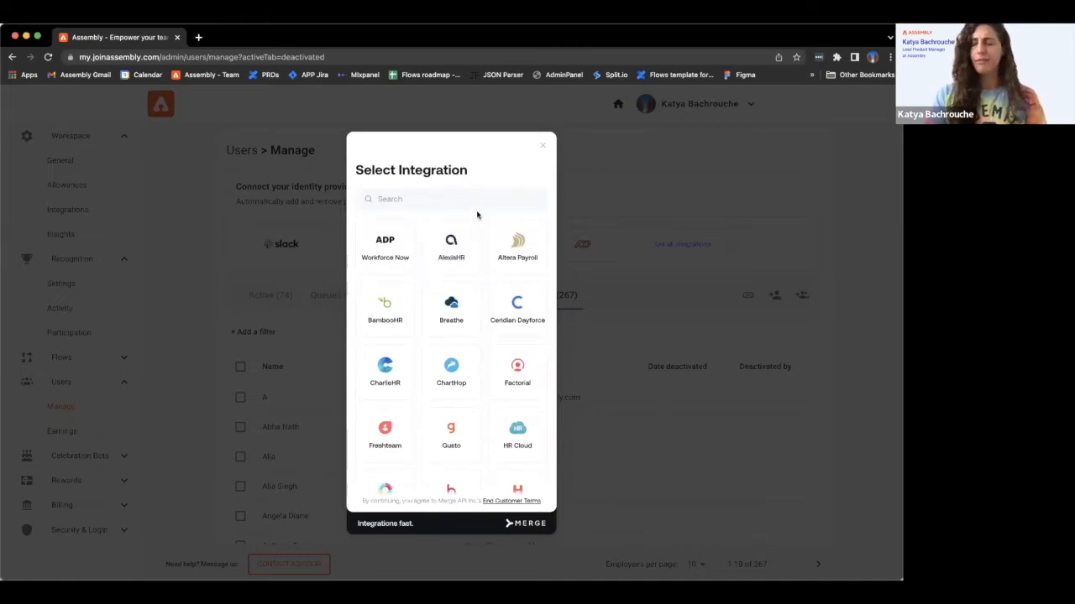
{"action": "scroll", "coordinate": [484, 223], "scroll_direction": "down", "scroll_amount": 3}
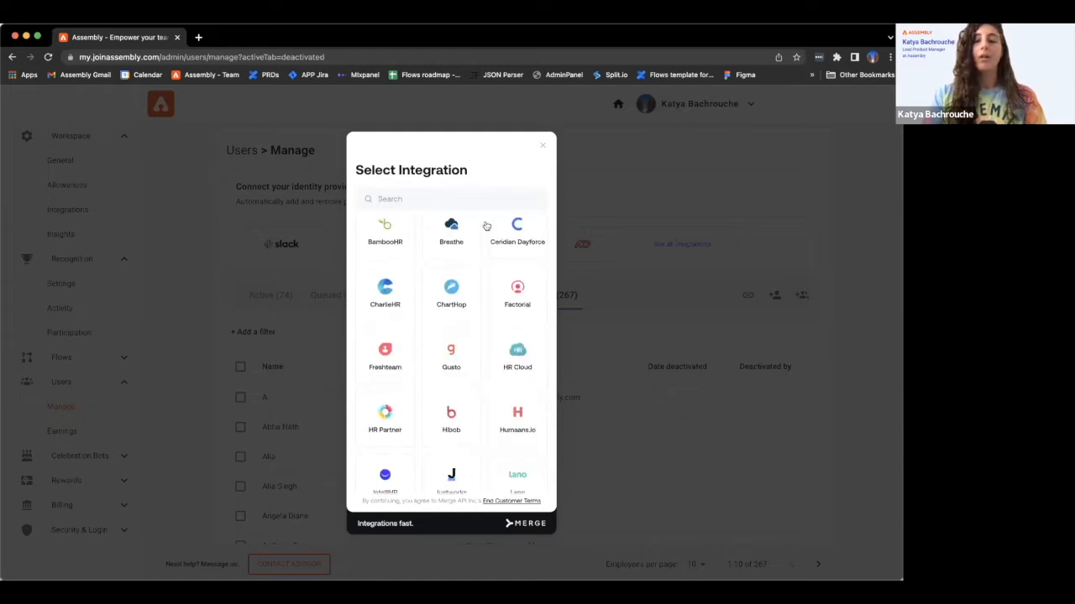
{"action": "scroll", "coordinate": [485, 226], "scroll_direction": "down", "scroll_amount": 1}
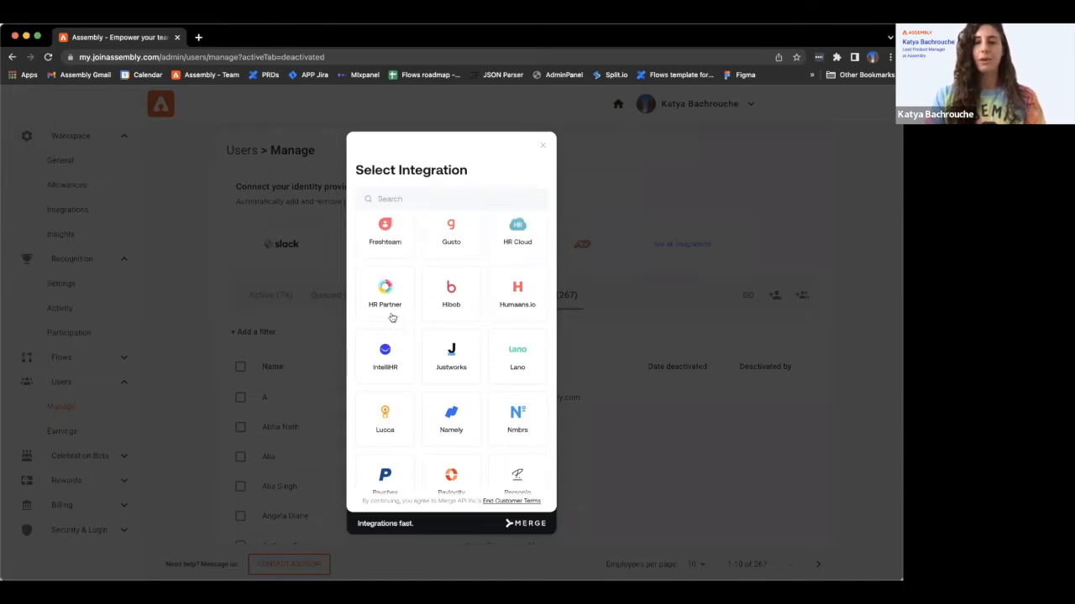
{"action": "left_click", "coordinate": [544, 148]}
{"action": "scroll", "coordinate": [627, 335], "scroll_direction": "down", "scroll_amount": 1}
{"action": "scroll", "coordinate": [627, 335], "scroll_direction": "down", "scroll_amount": 2}
{"action": "scroll", "coordinate": [628, 334], "scroll_direction": "up", "scroll_amount": 3}
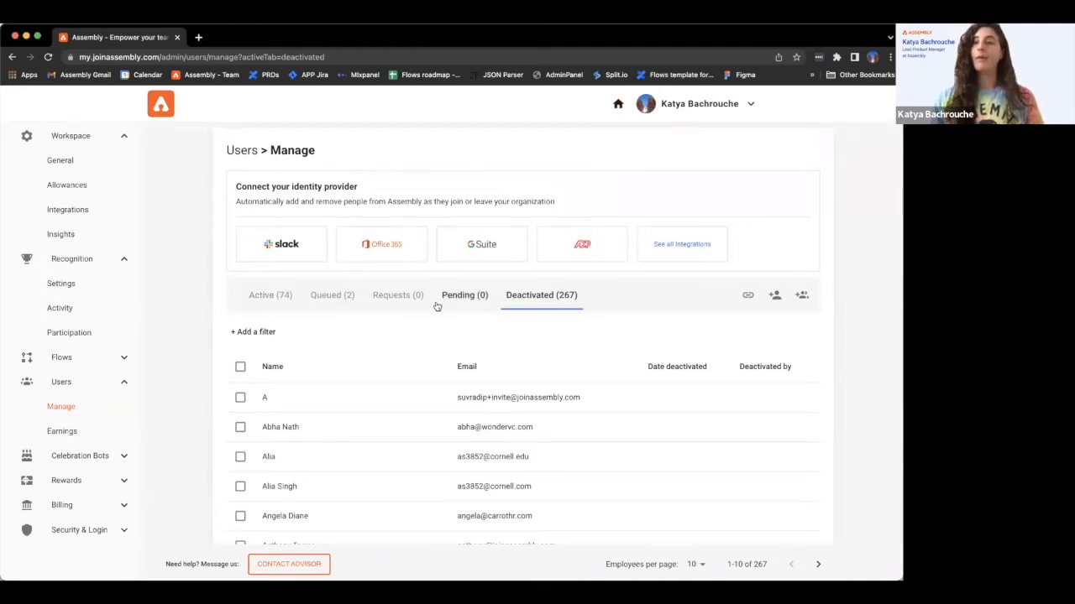
- Start a single Add Employee form, choose a Custom allowance type, then cancel without adding anyone
{"action": "left_click", "coordinate": [775, 296]}
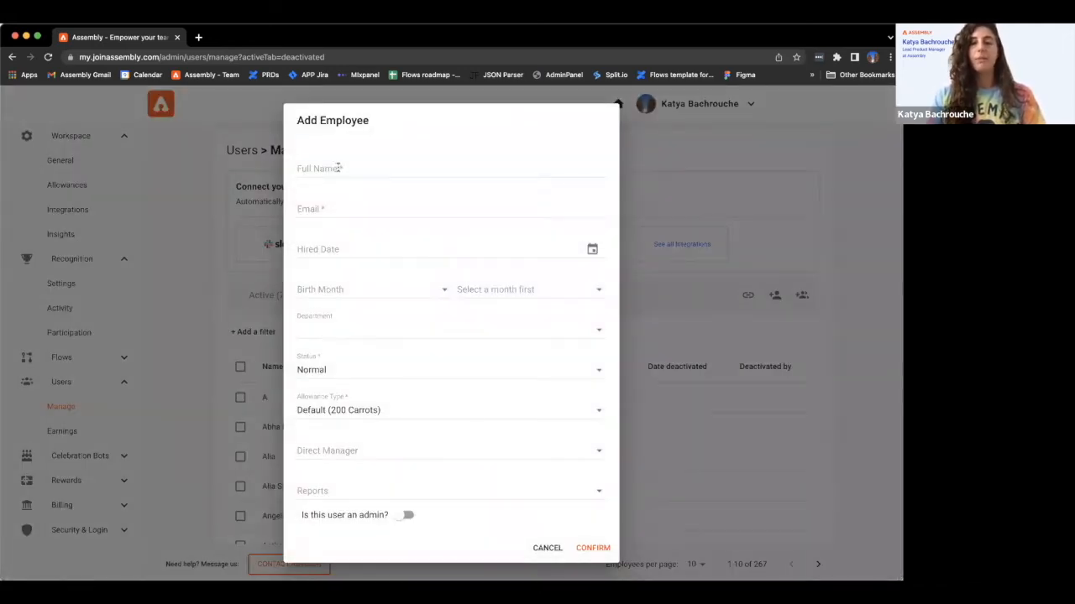
{"action": "left_click", "coordinate": [337, 170]}
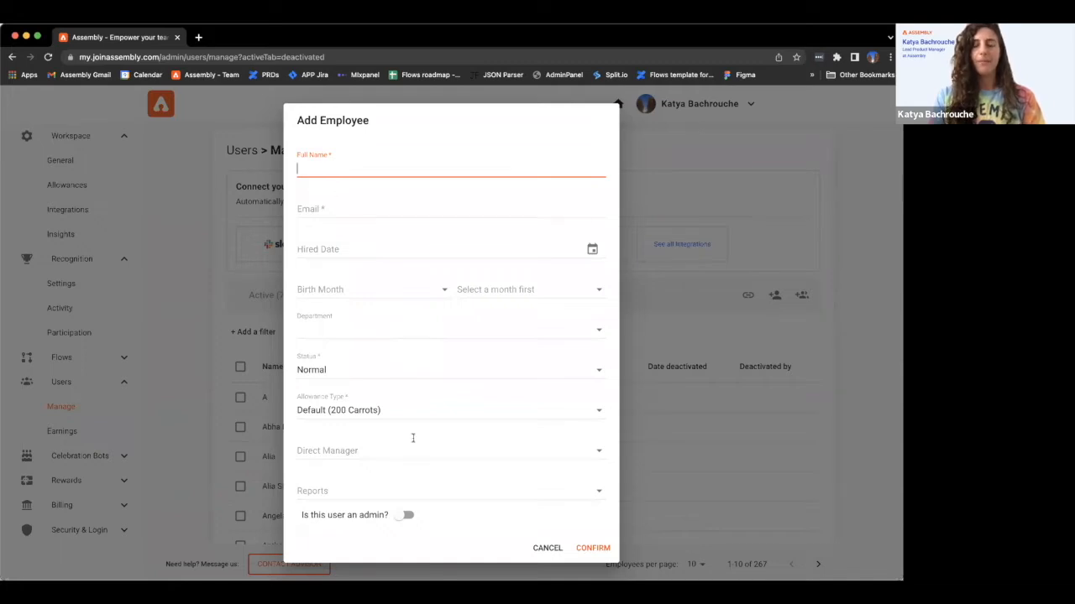
{"action": "scroll", "coordinate": [412, 437], "scroll_direction": "down", "scroll_amount": 1}
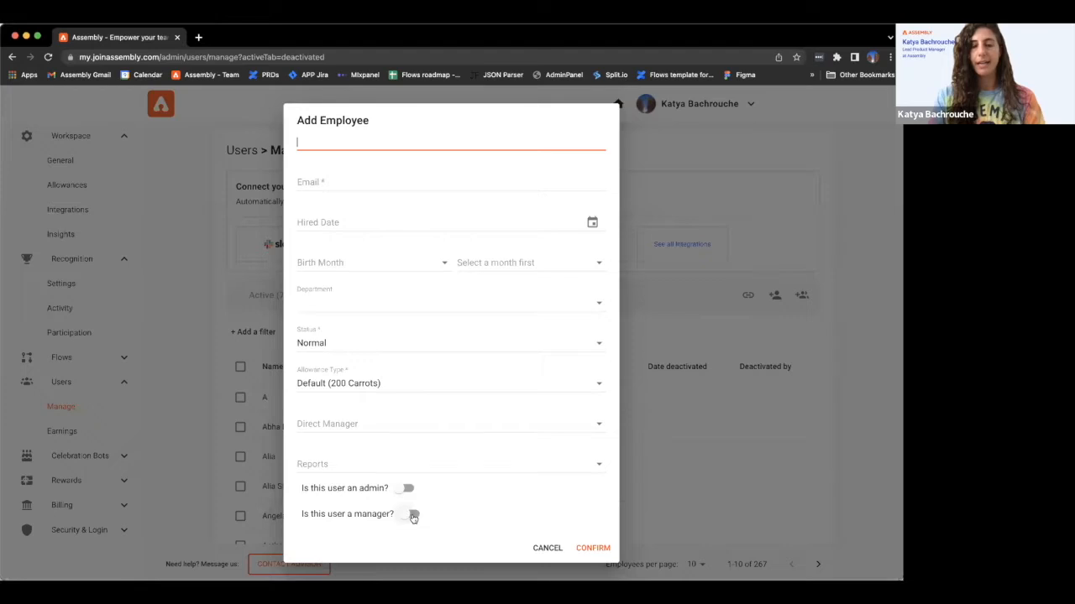
{"action": "left_click", "coordinate": [426, 379]}
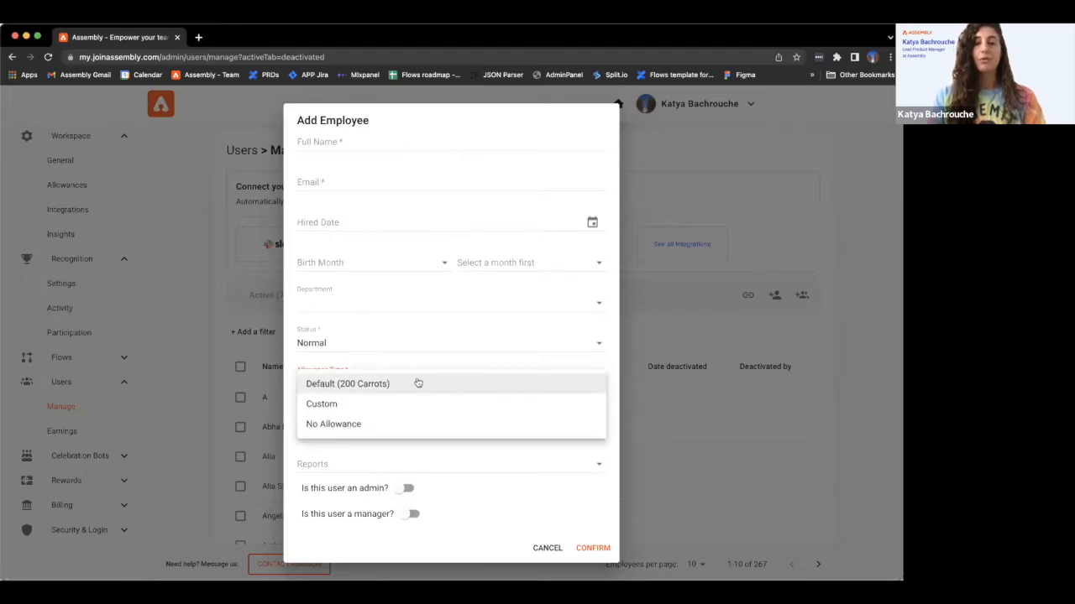
{"action": "left_click", "coordinate": [343, 410]}
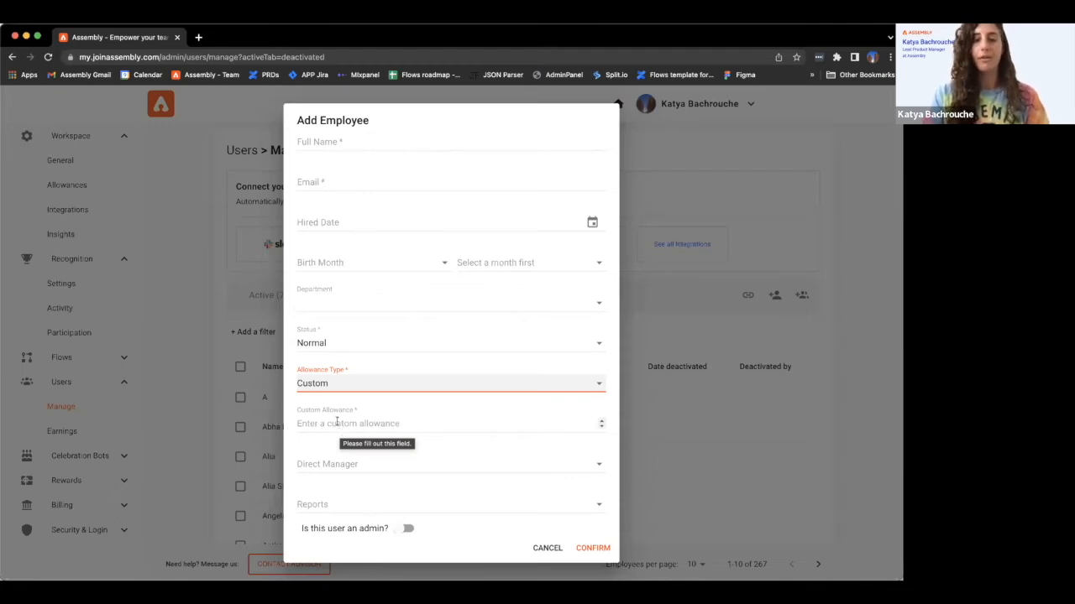
{"action": "left_click", "coordinate": [328, 423]}
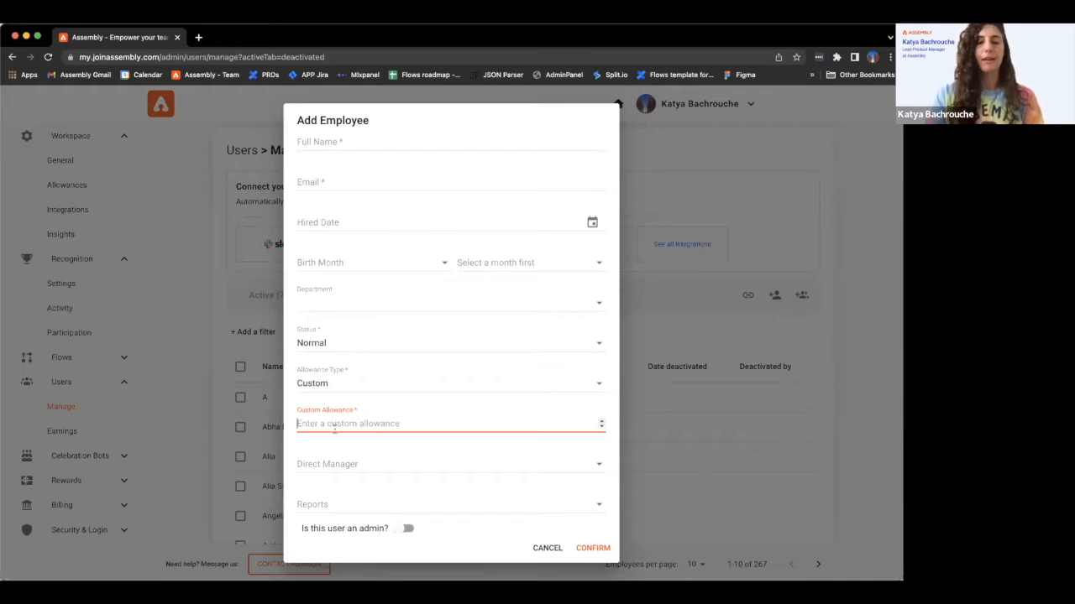
{"action": "left_click", "coordinate": [543, 549]}
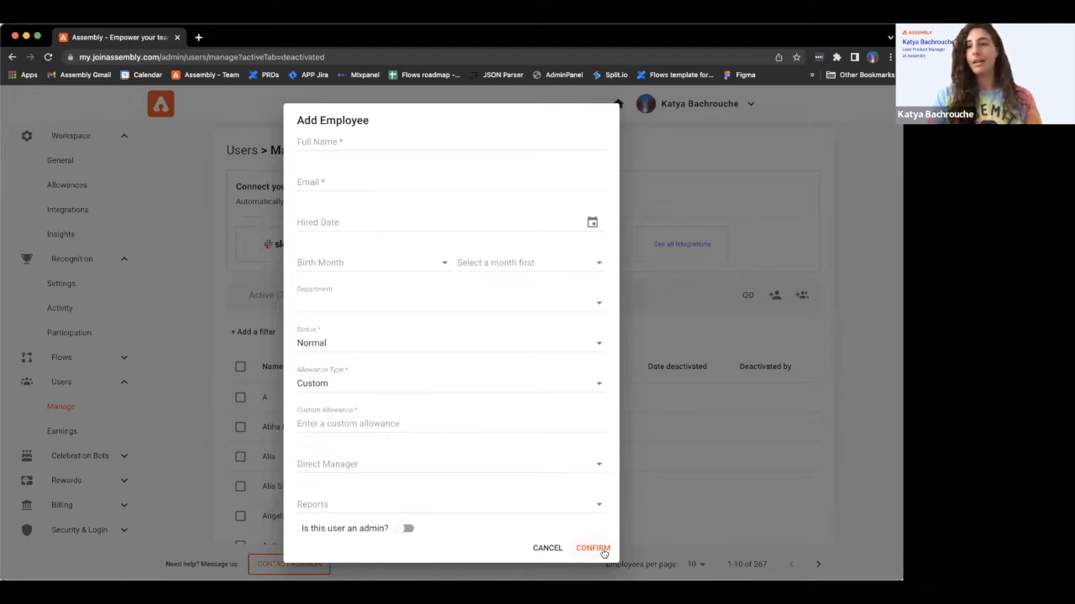
{"action": "left_click", "coordinate": [551, 550]}
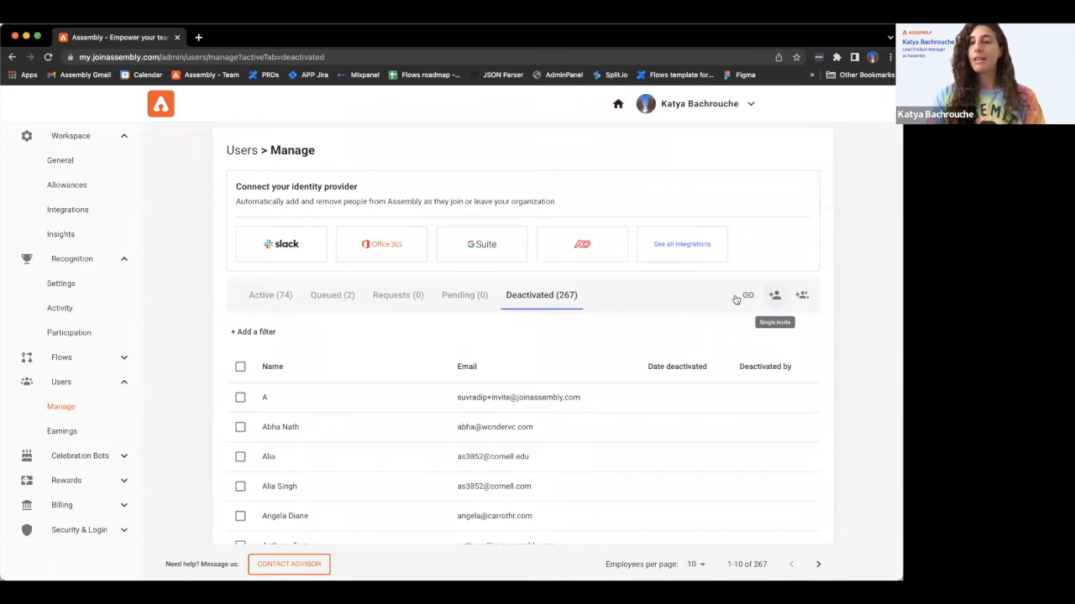
- Check the empty Pending (0) tab, then bring up the Invite team members form
{"action": "left_click", "coordinate": [460, 298]}
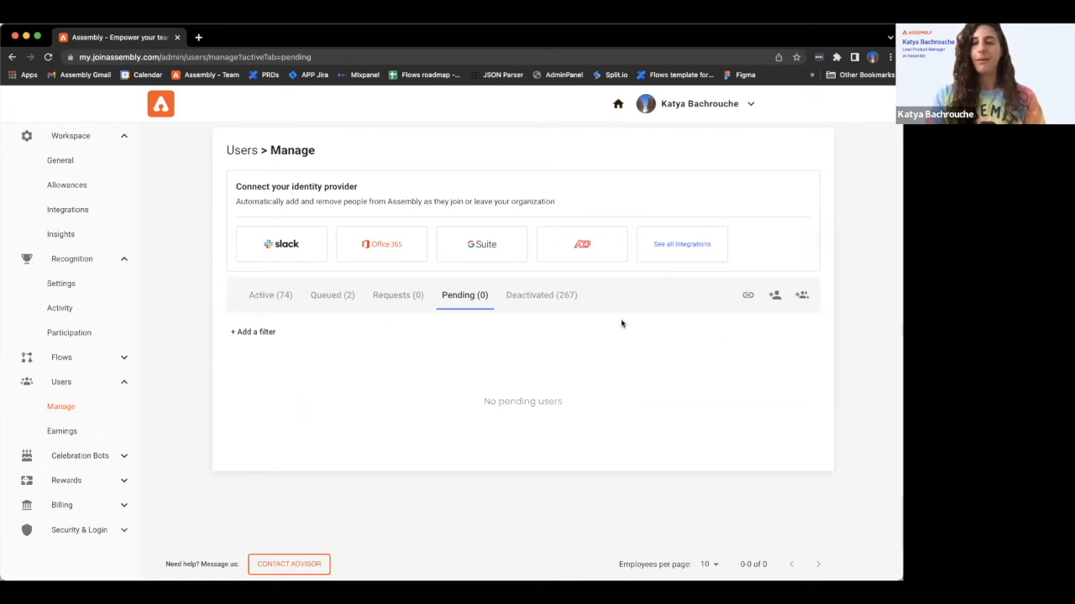
{"action": "left_click", "coordinate": [802, 295]}
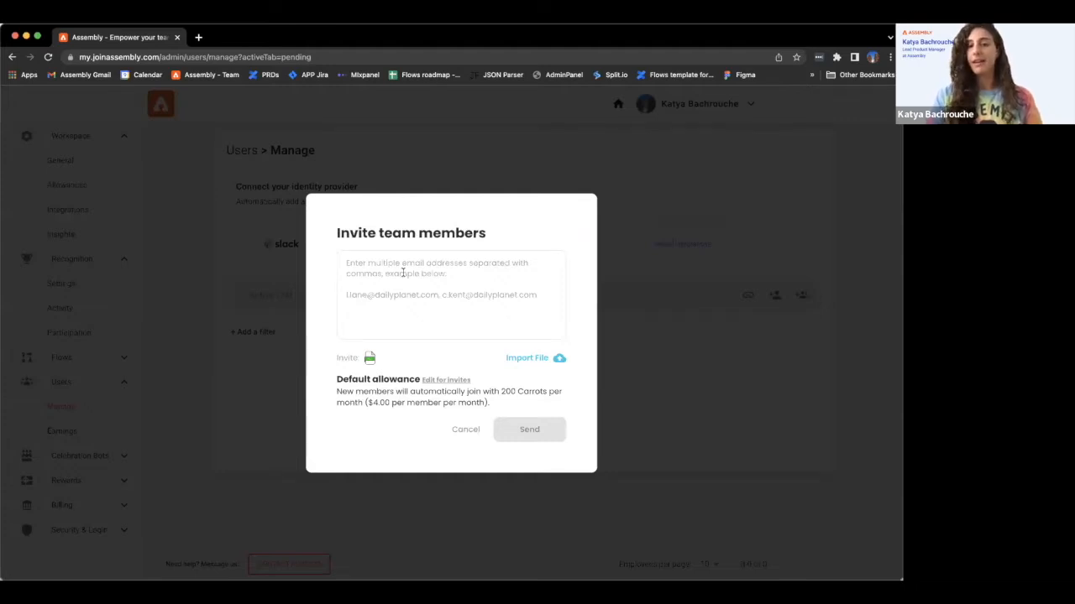
- Cancel the Invite team members dialog and return to the Main Feed
{"action": "left_click", "coordinate": [465, 430]}
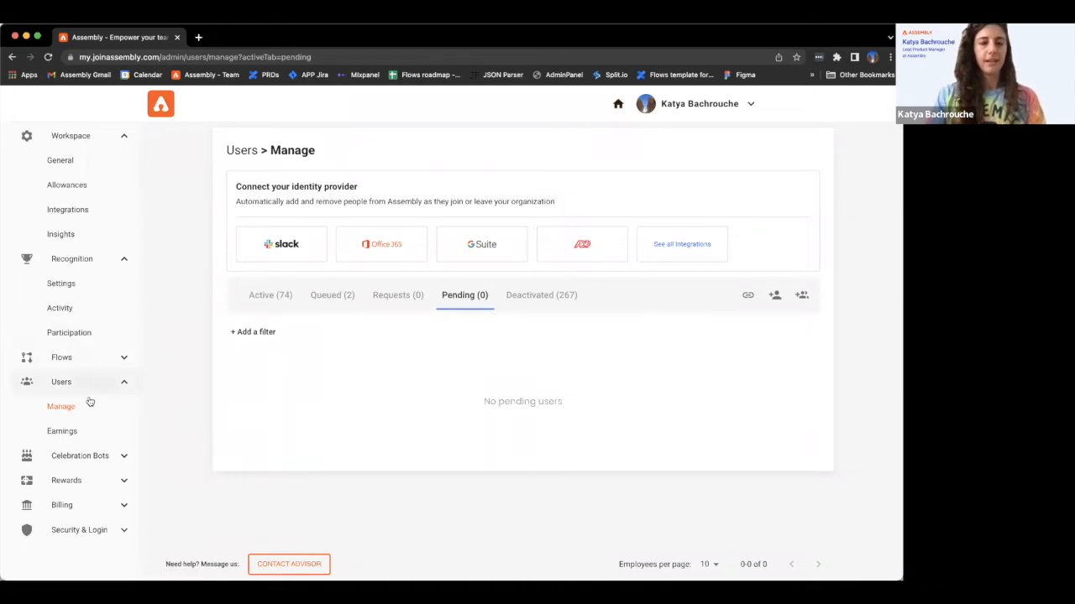
{"action": "left_click", "coordinate": [618, 103]}
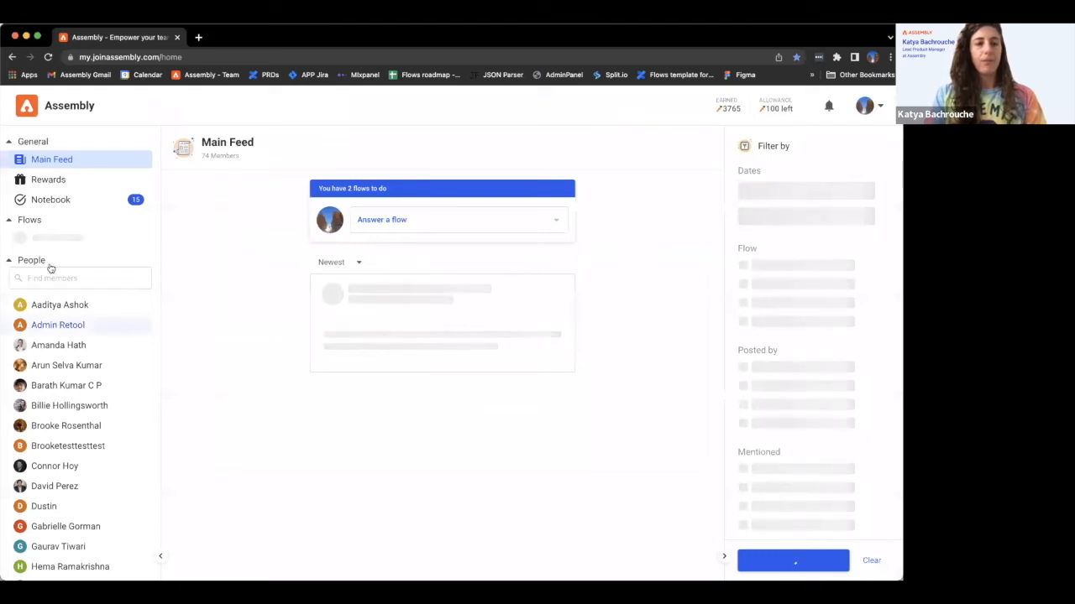
- Search Find members for the test account's e-mail, then bring up the Add teammates invite form
{"action": "scroll", "coordinate": [61, 361], "scroll_direction": "down", "scroll_amount": 2}
{"action": "scroll", "coordinate": [60, 361], "scroll_direction": "down", "scroll_amount": 10}
{"action": "scroll", "coordinate": [63, 256], "scroll_direction": "up", "scroll_amount": 2}
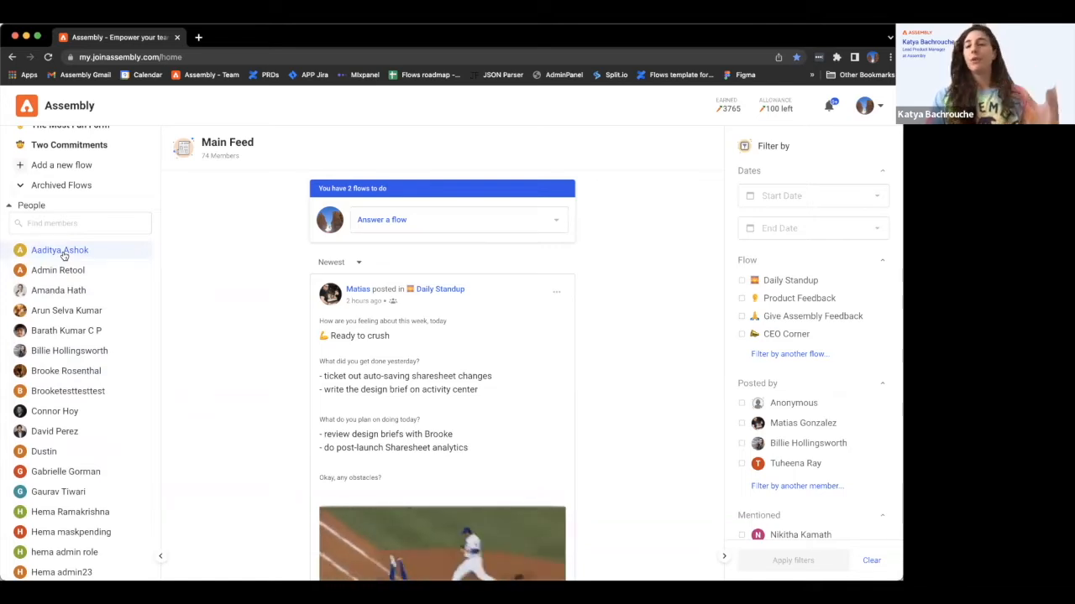
{"action": "left_click", "coordinate": [62, 222]}
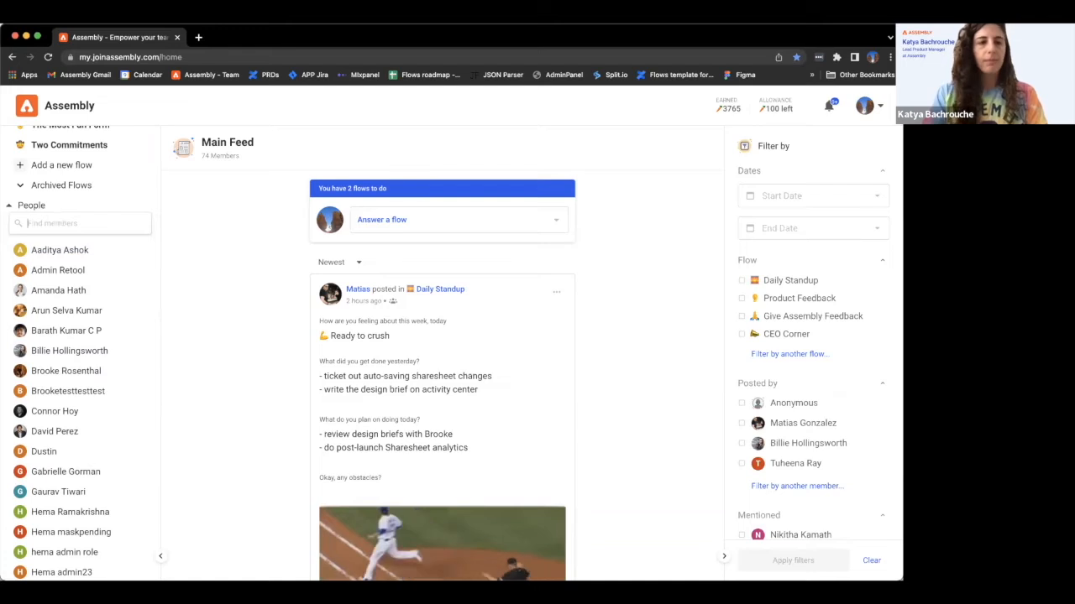
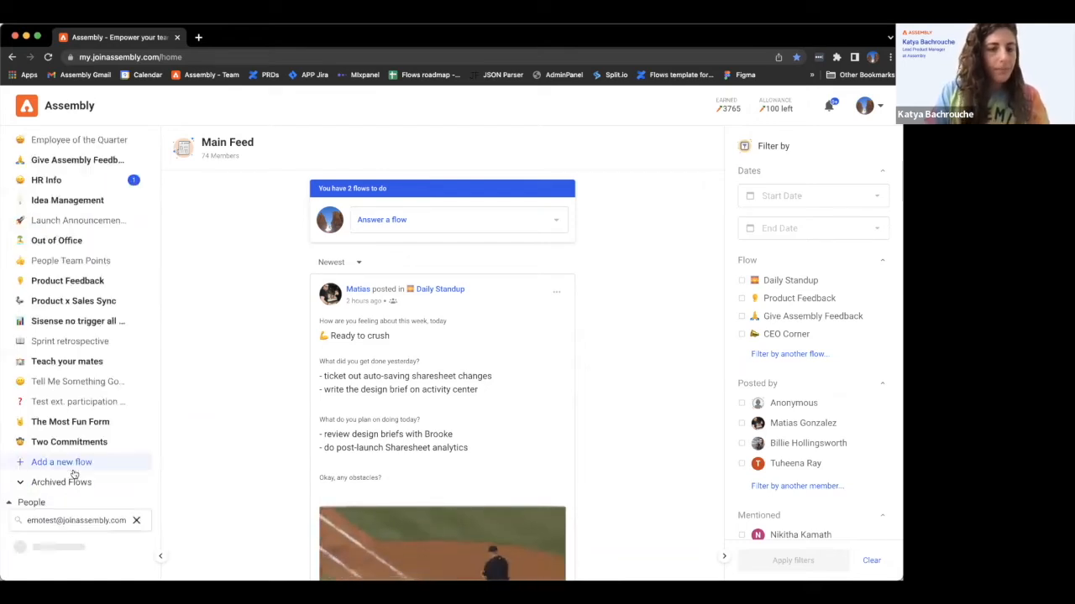
{"action": "scroll", "coordinate": [67, 454], "scroll_direction": "down", "scroll_amount": 3}
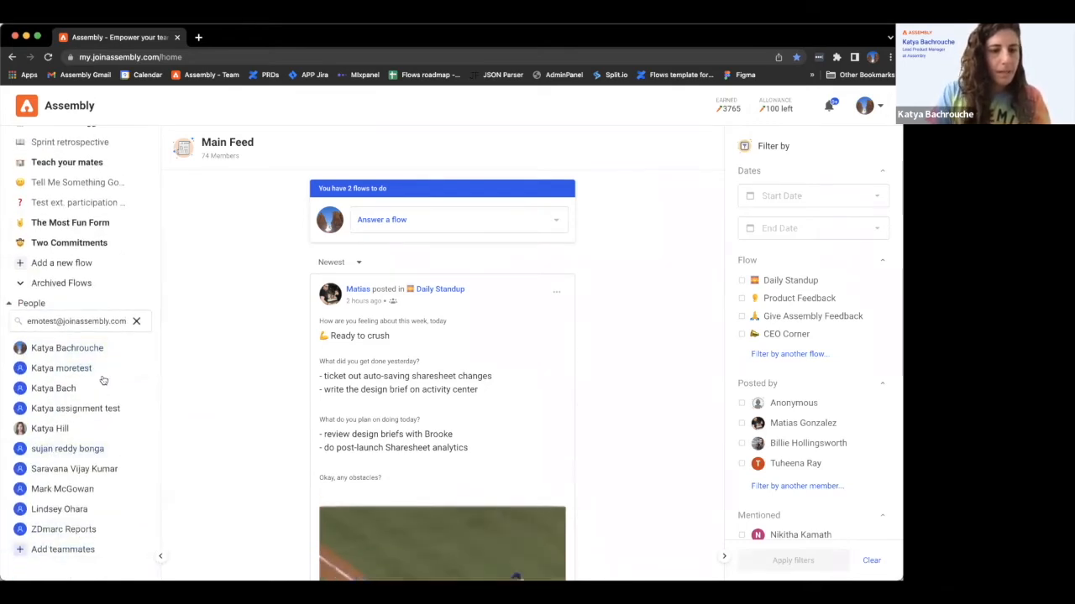
{"action": "left_click", "coordinate": [65, 549]}
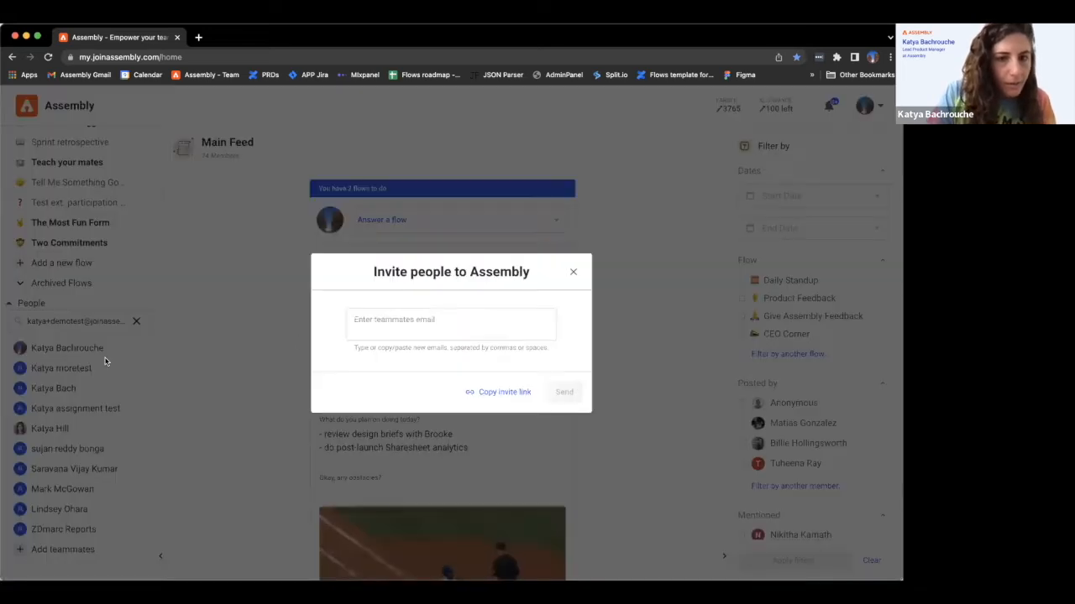
- Enter the test account's e-mail in the Invite people form and send the invitation
{"action": "left_click", "coordinate": [431, 314]}
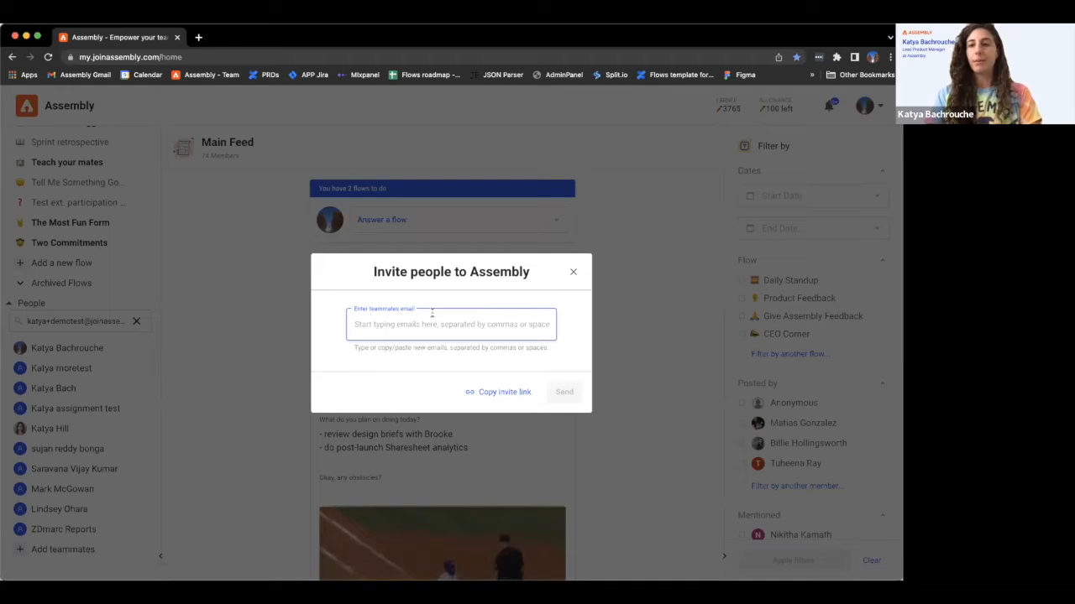
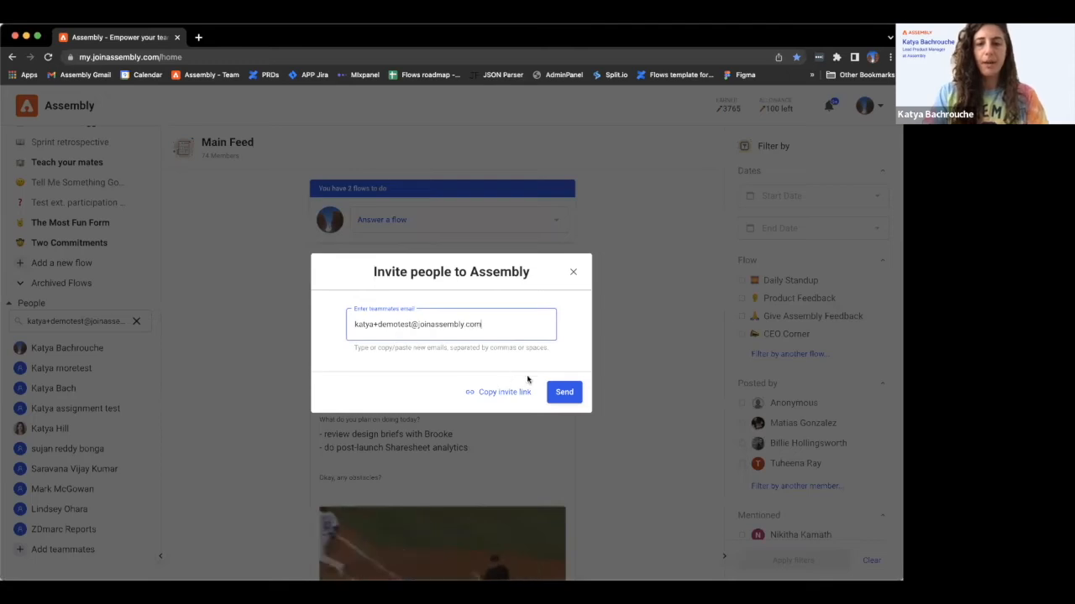
{"action": "left_click", "coordinate": [561, 394]}
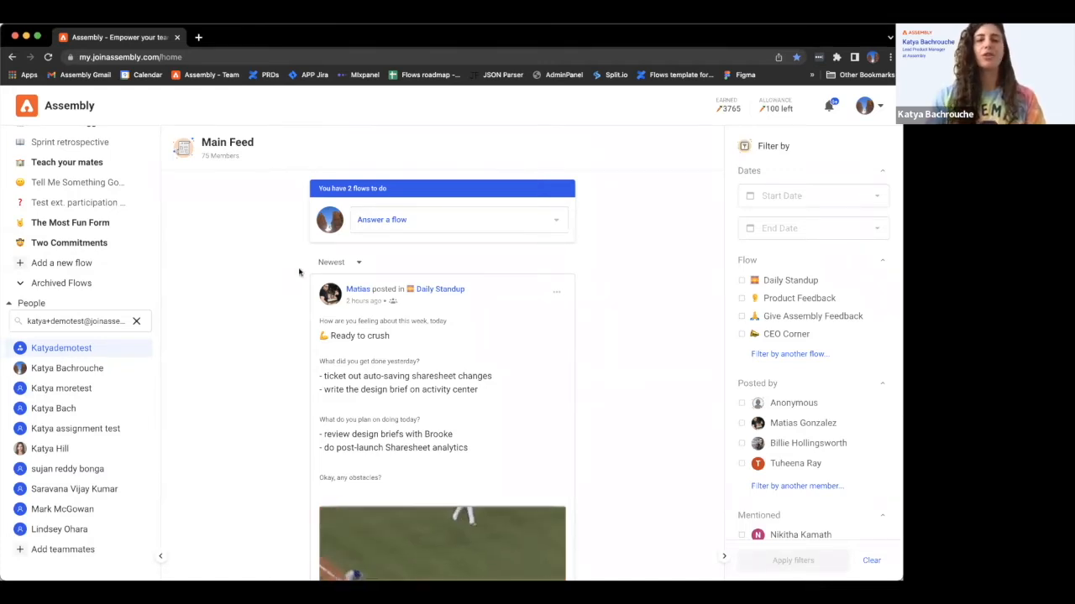
- Start a Celebrate a Teammate post and select the newly invited test member
{"action": "left_click", "coordinate": [362, 228]}
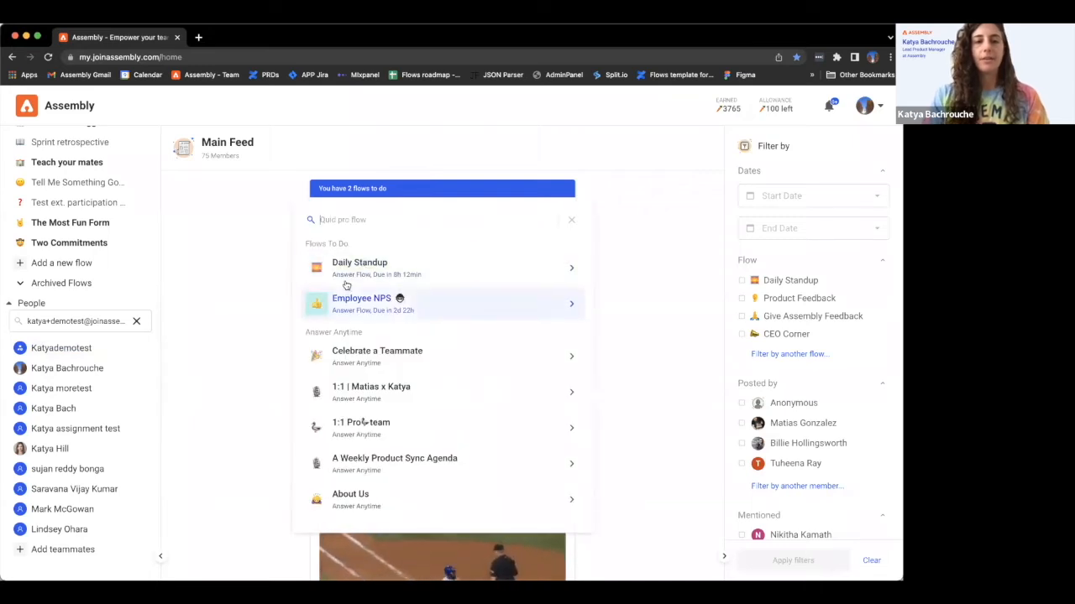
{"action": "left_click", "coordinate": [351, 357]}
{"action": "type", "text": "katya"}
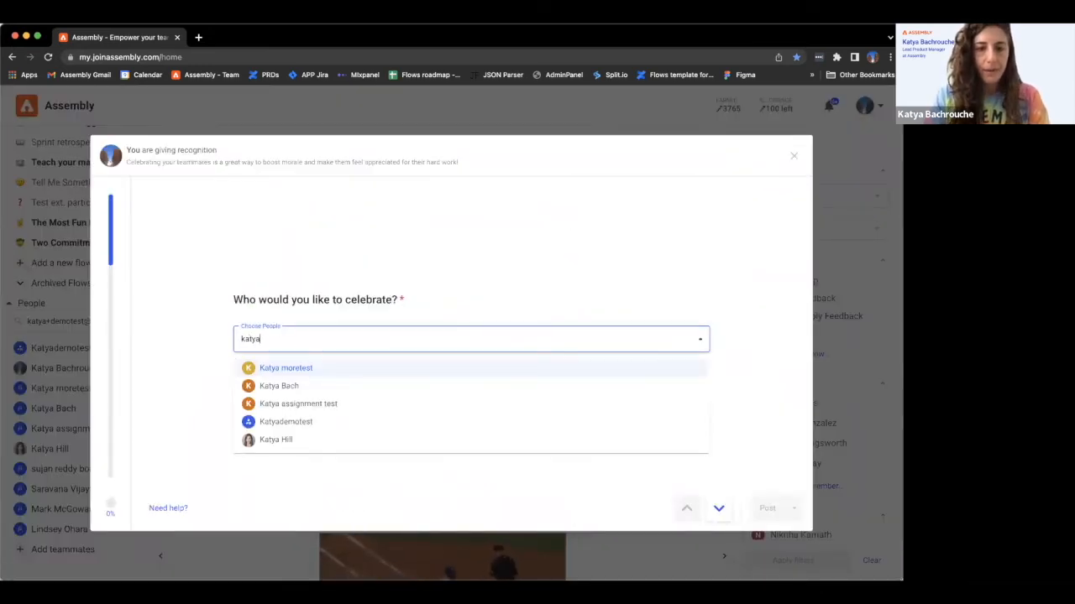
{"action": "left_click", "coordinate": [286, 423]}
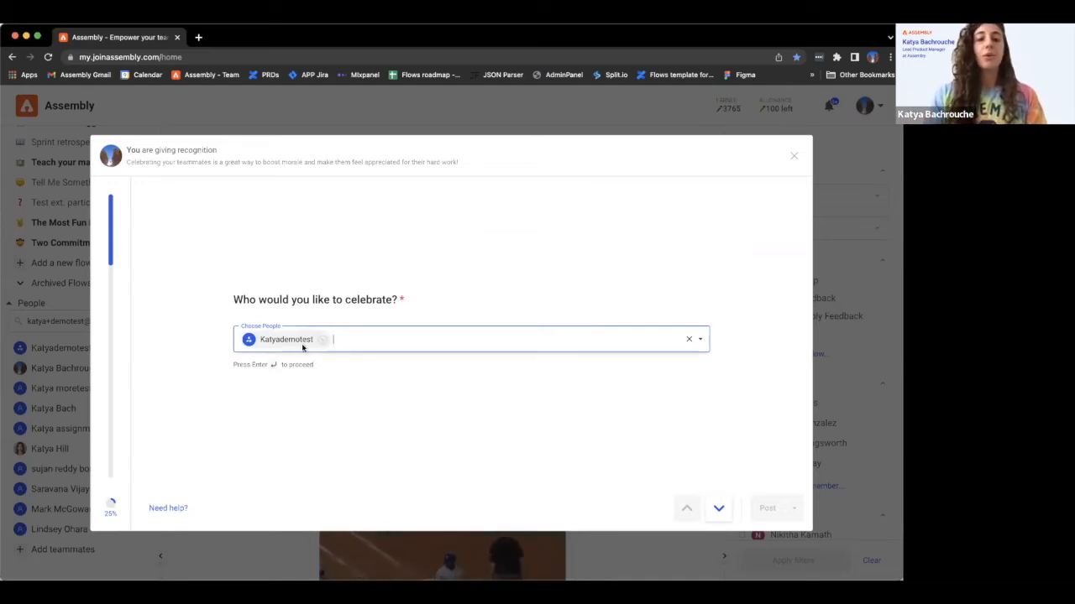
{"action": "key", "text": "Return"}
- Write the message 'showing you some love before you join the platform. you should get an email about this'
{"action": "type", "text": "showing you some love "}
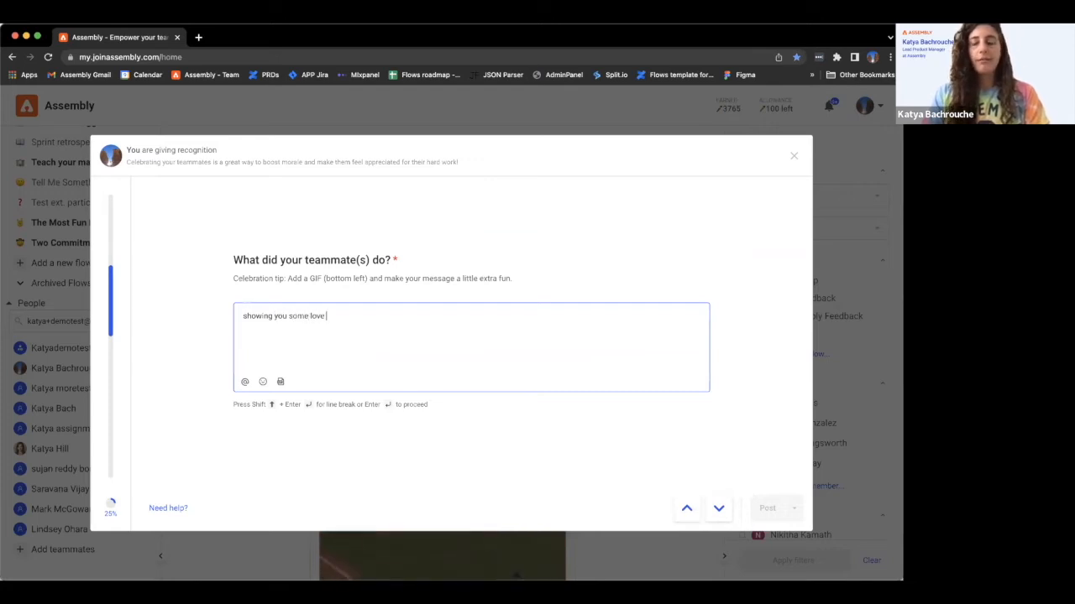
{"action": "type", "text": "before you join the platform. "}
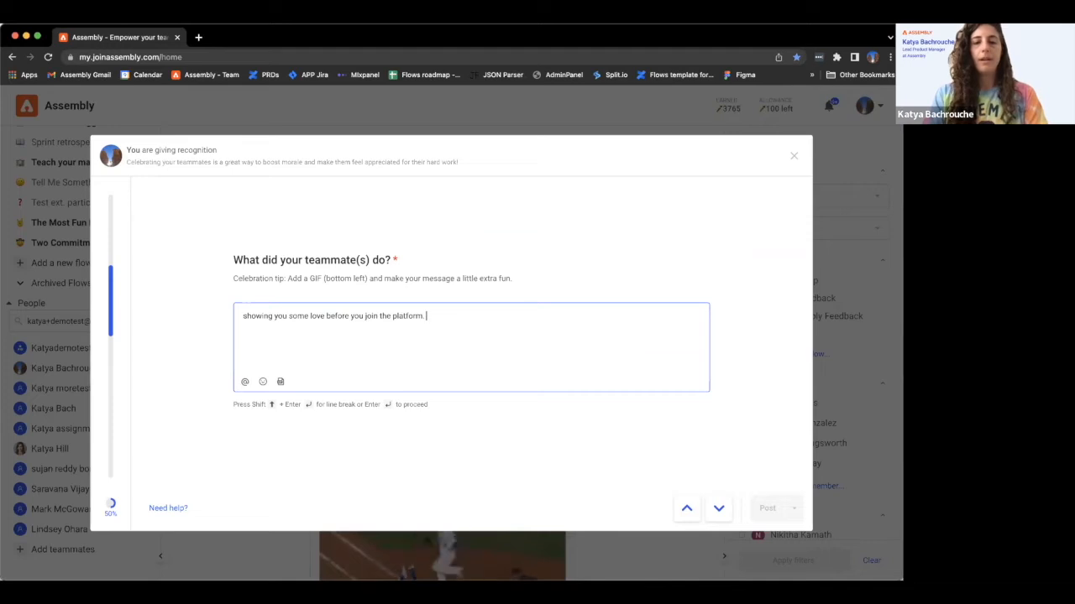
{"action": "type", "text": "you should get an email abotu this"}
{"action": "key", "text": "BackSpace"}
{"action": "key", "text": "BackSpace"}
{"action": "key", "text": "BackSpace"}
{"action": "key", "text": "BackSpace"}
{"action": "key", "text": "BackSpace"}
{"action": "key", "text": "BackSpace"}
{"action": "key", "text": "BackSpace"}
{"action": "type", "text": "ut this"}
{"action": "key", "text": "Return"}
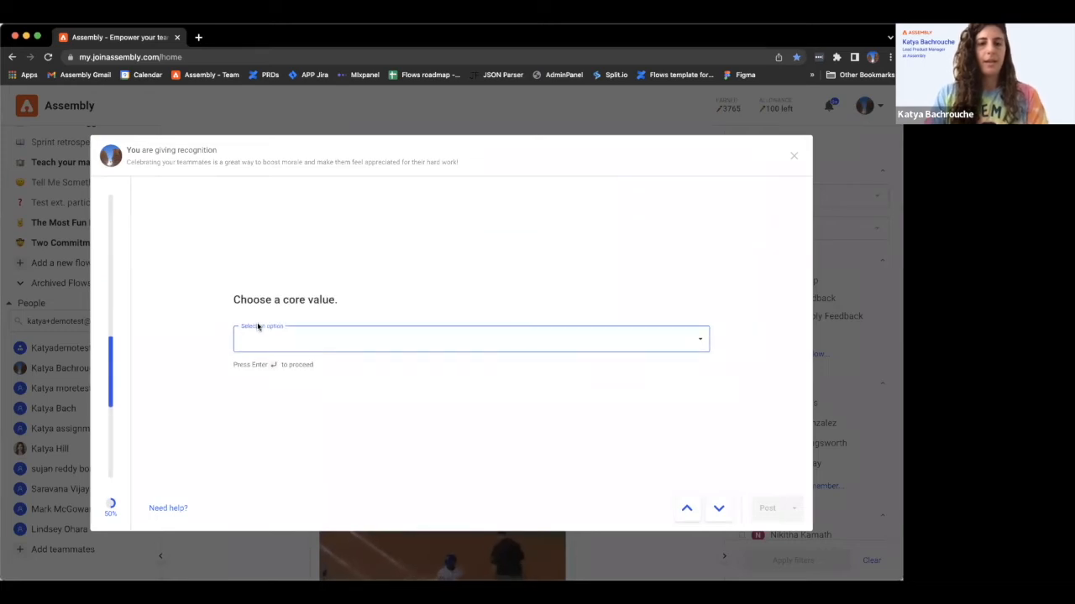
- Choose Initiative as the core value, give 1 Carrot, and post the recognition
{"action": "right_click", "coordinate": [262, 331]}
{"action": "key", "text": "Escape"}
{"action": "left_click", "coordinate": [246, 382]}
{"action": "key", "text": "Return"}
{"action": "type", "text": "1"}
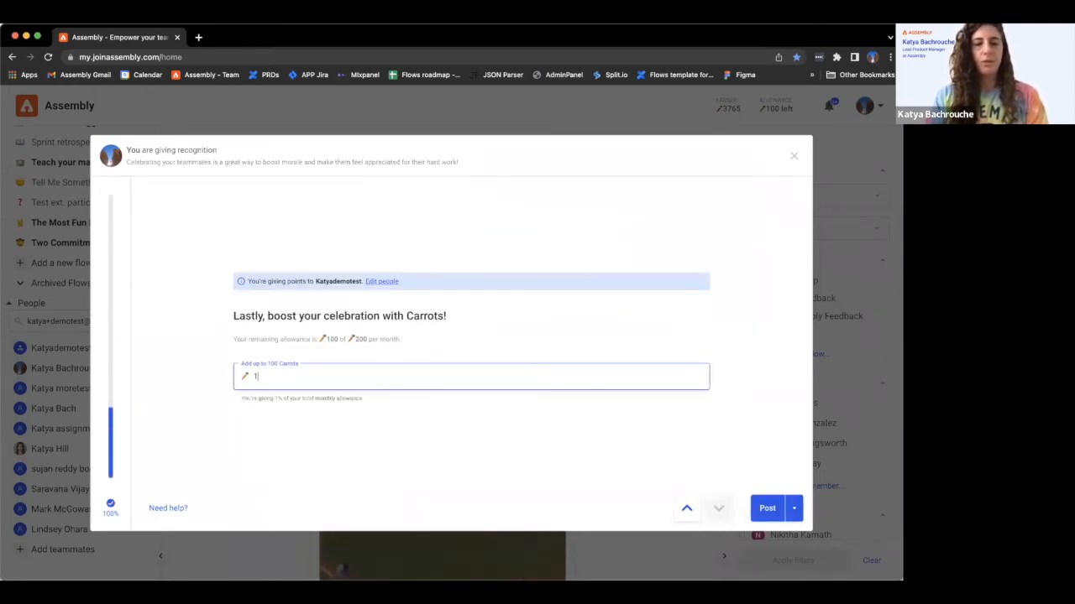
{"action": "left_click", "coordinate": [769, 508]}
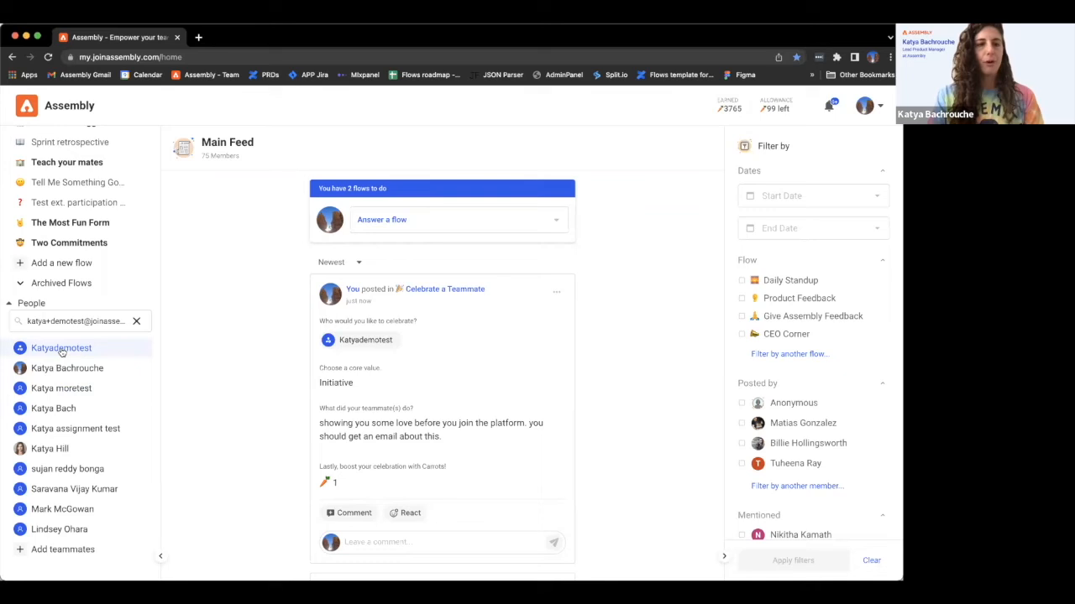
- Scroll the sidebar to the top and open Flow Templates from the + beside Flows
{"action": "scroll", "coordinate": [61, 351], "scroll_direction": "up", "scroll_amount": 4}
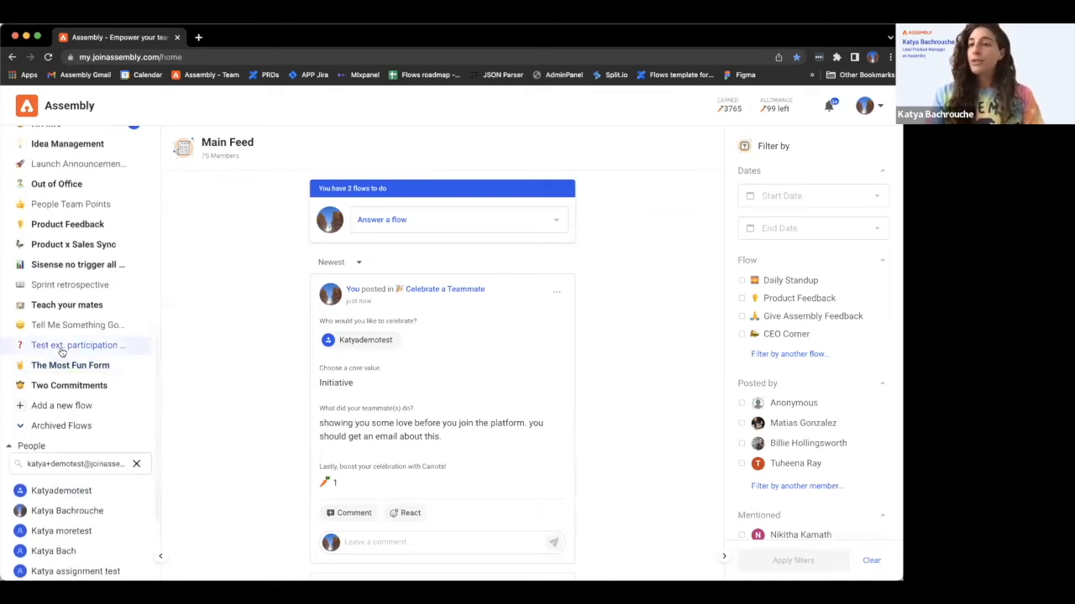
{"action": "scroll", "coordinate": [62, 351], "scroll_direction": "up", "scroll_amount": 10}
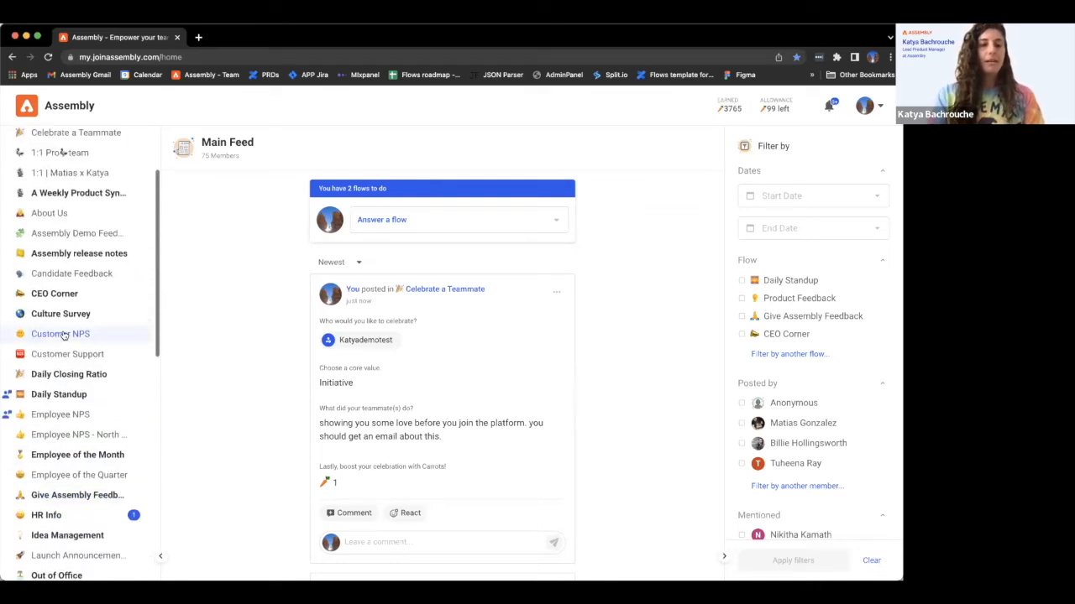
{"action": "scroll", "coordinate": [63, 336], "scroll_direction": "up", "scroll_amount": 4}
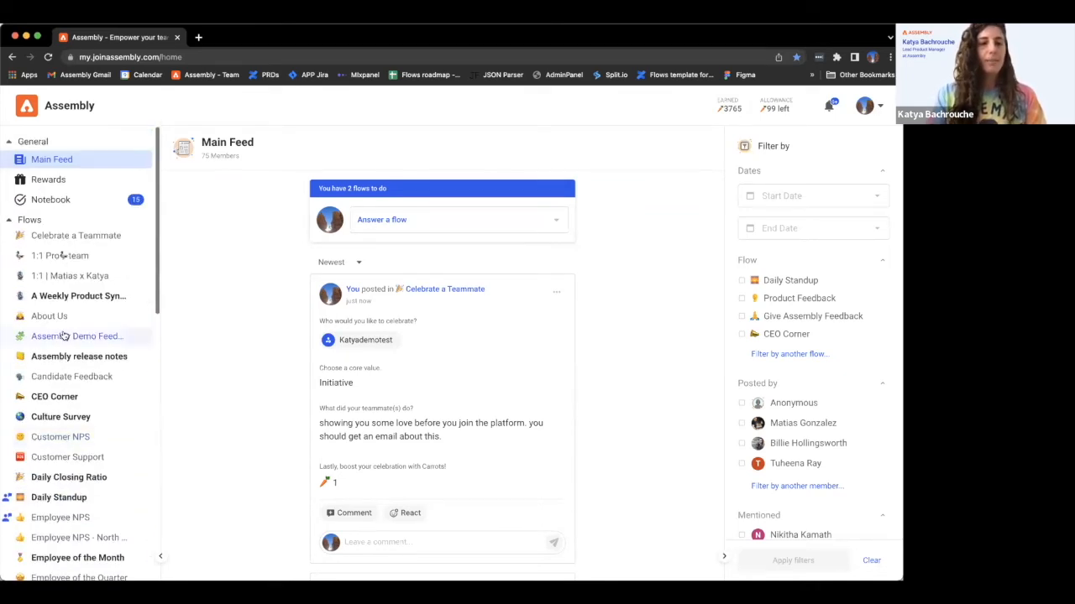
{"action": "left_click", "coordinate": [144, 220]}
{"action": "scroll", "coordinate": [236, 331], "scroll_direction": "down", "scroll_amount": 1}
- Start a blank flow from scratch with No trigger
{"action": "left_click", "coordinate": [216, 206]}
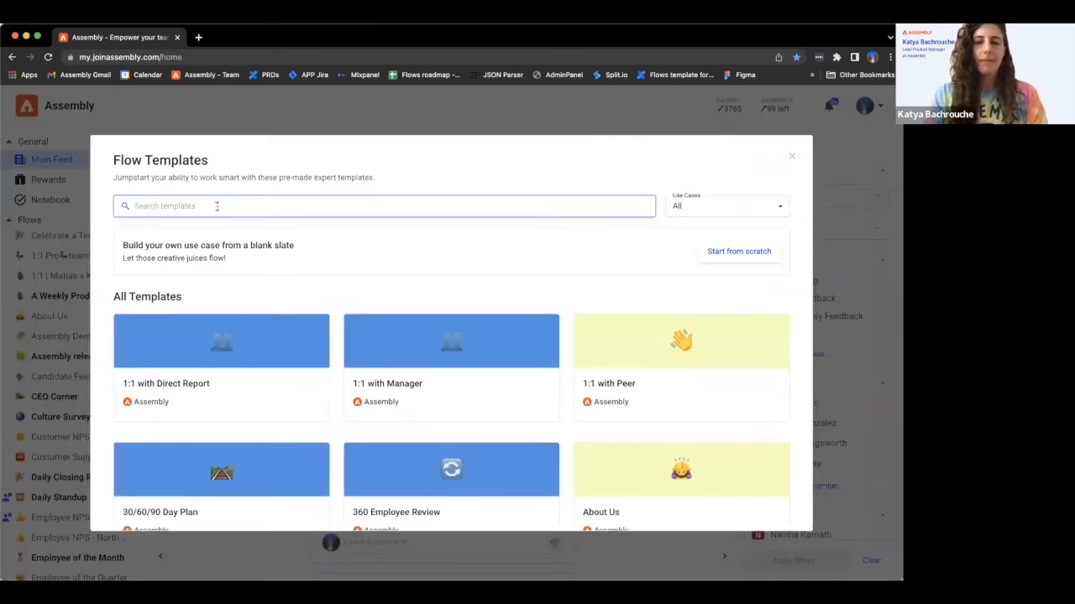
{"action": "left_click", "coordinate": [739, 251]}
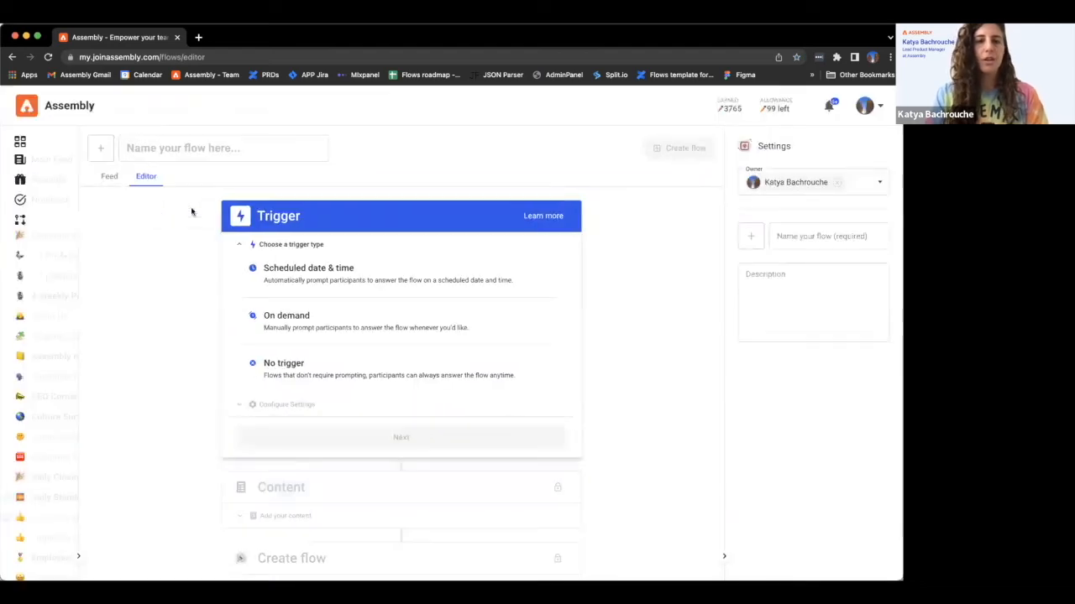
{"action": "left_click", "coordinate": [319, 362]}
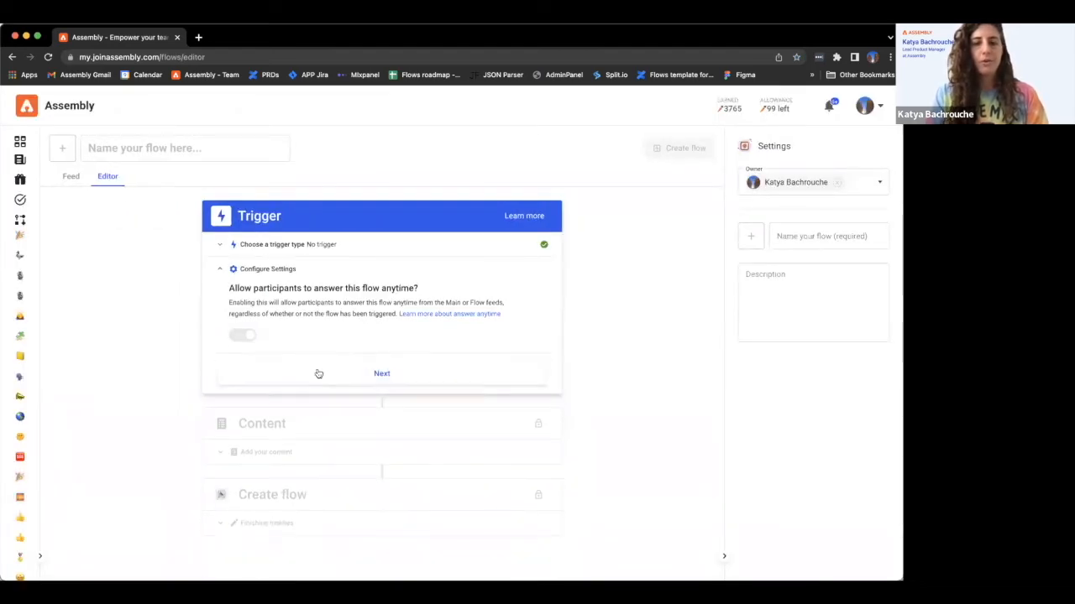
{"action": "left_click", "coordinate": [316, 379]}
- Add an Open Ended question block titled 'Demo block'
{"action": "left_click", "coordinate": [284, 364]}
{"action": "left_click", "coordinate": [250, 406]}
{"action": "type", "text": "Demo block"}
{"action": "left_click", "coordinate": [340, 519]}
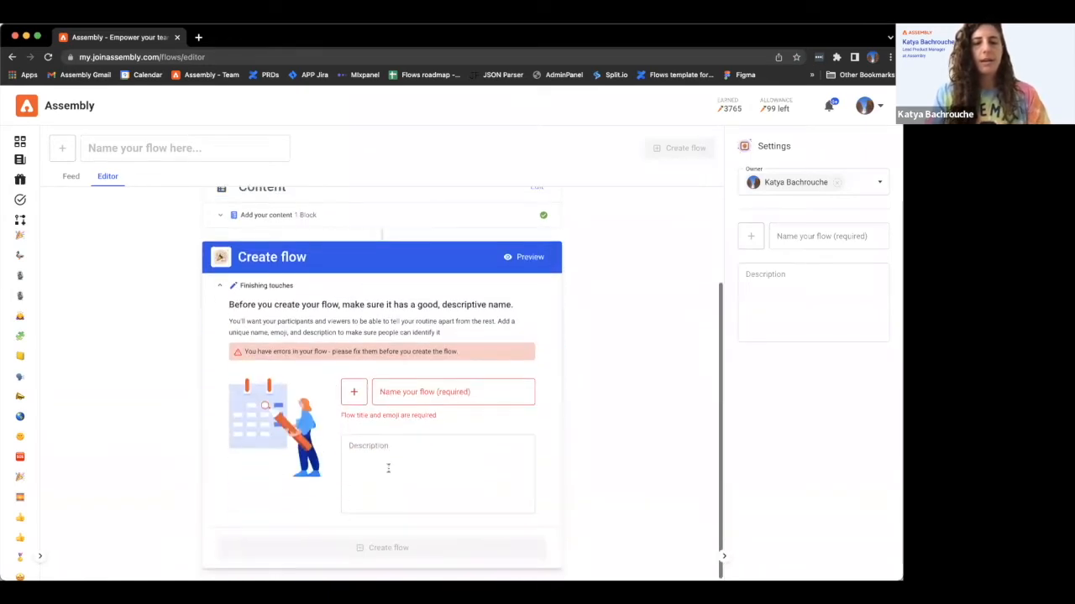
- Name the flow 'Demo flow' and give it a red heart emoji
{"action": "left_click", "coordinate": [416, 393]}
{"action": "type", "text": "Demo f low"}
{"action": "key", "text": "BackSpace"}
{"action": "key", "text": "BackSpace"}
{"action": "key", "text": "BackSpace"}
{"action": "key", "text": "BackSpace"}
{"action": "type", "text": "low"}
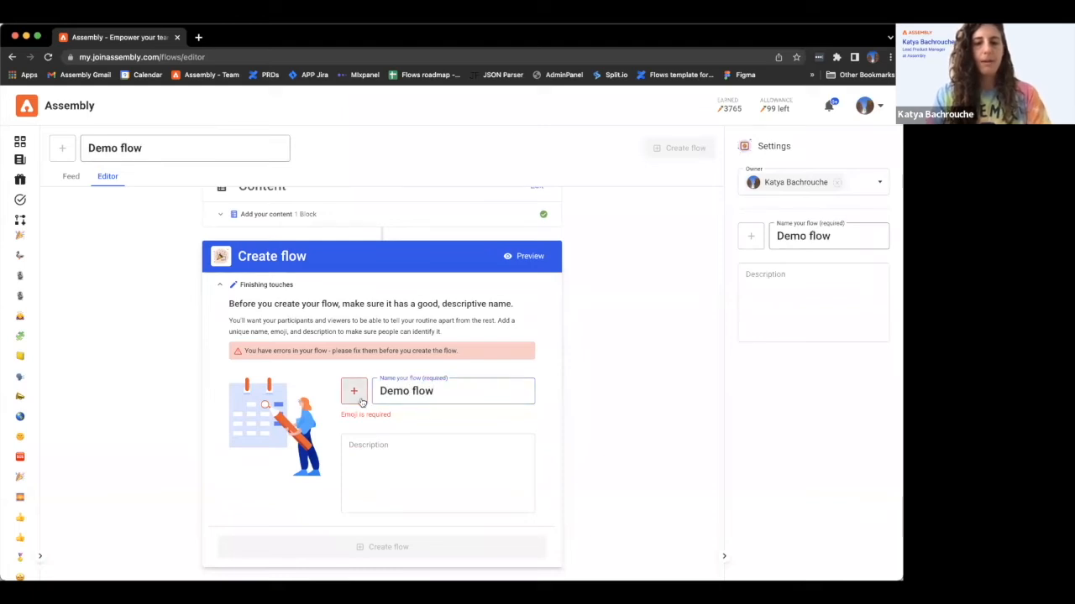
{"action": "left_click", "coordinate": [354, 391]}
{"action": "left_click", "coordinate": [278, 230]}
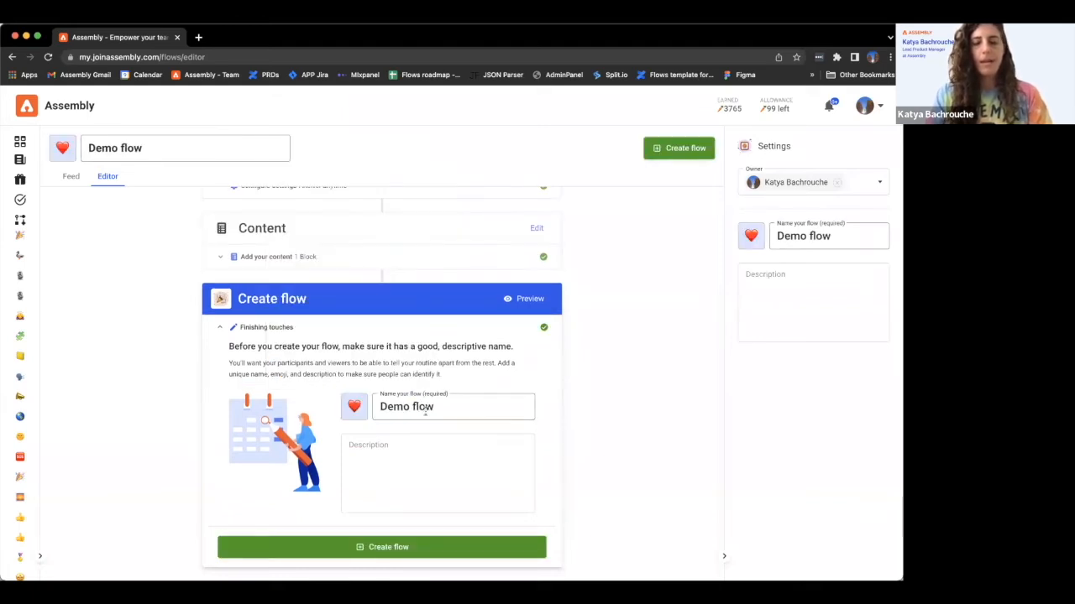
- Create Demo flow and open its Choose participants settings from sharing
{"action": "left_click", "coordinate": [673, 152]}
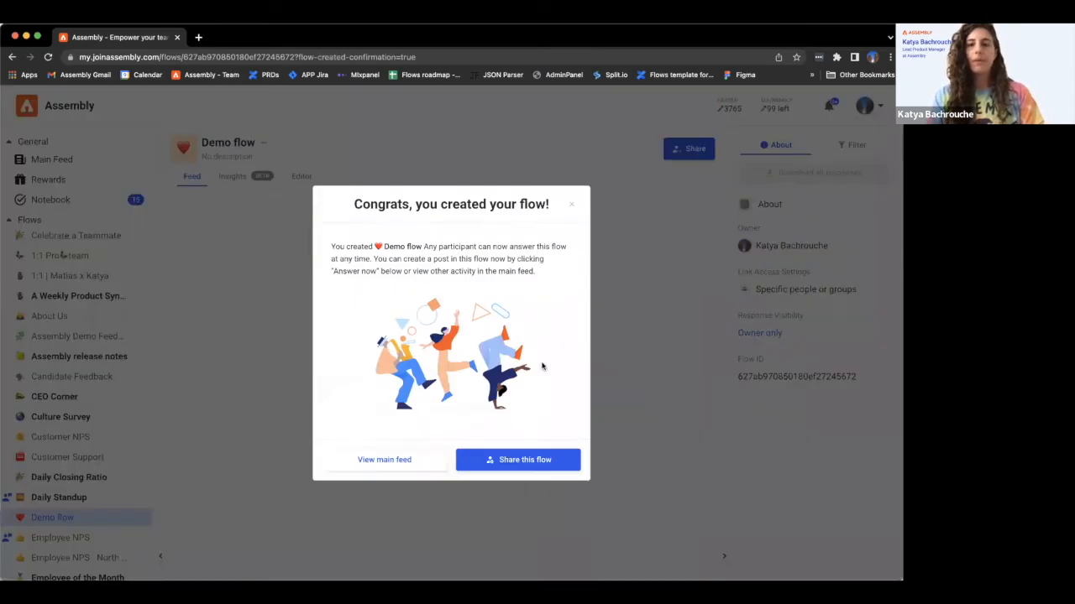
{"action": "left_click", "coordinate": [502, 461]}
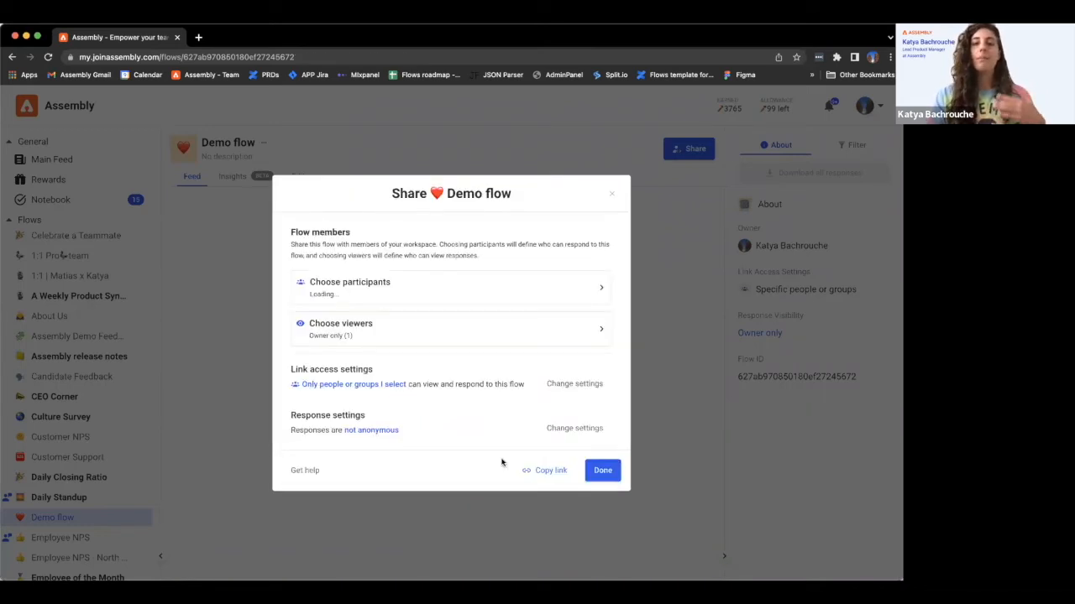
{"action": "left_click", "coordinate": [482, 284]}
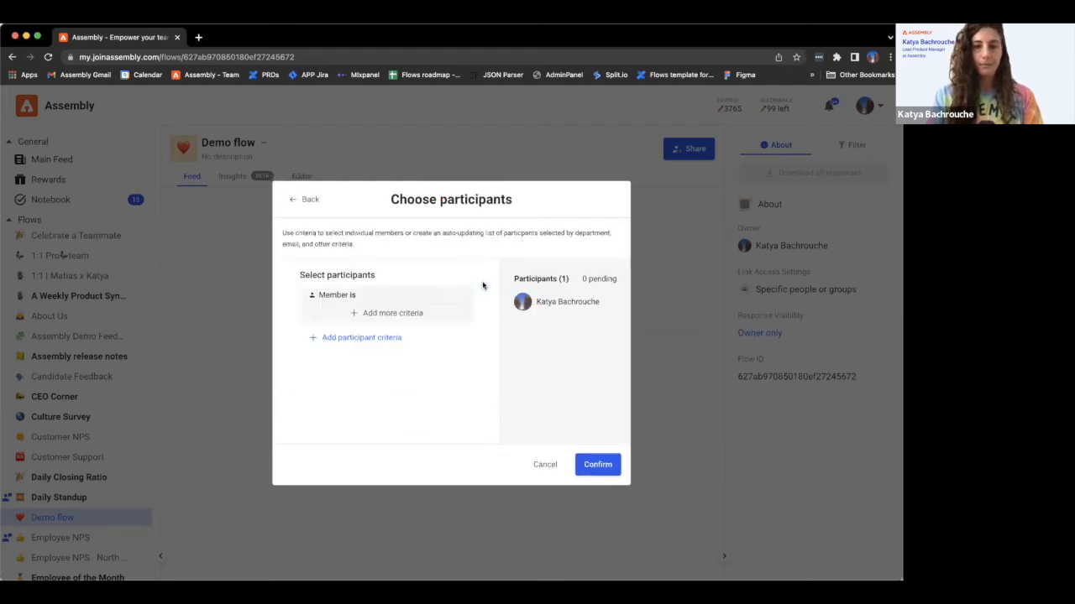
- Add a Member criterion selecting the demo test account
{"action": "left_click", "coordinate": [377, 322]}
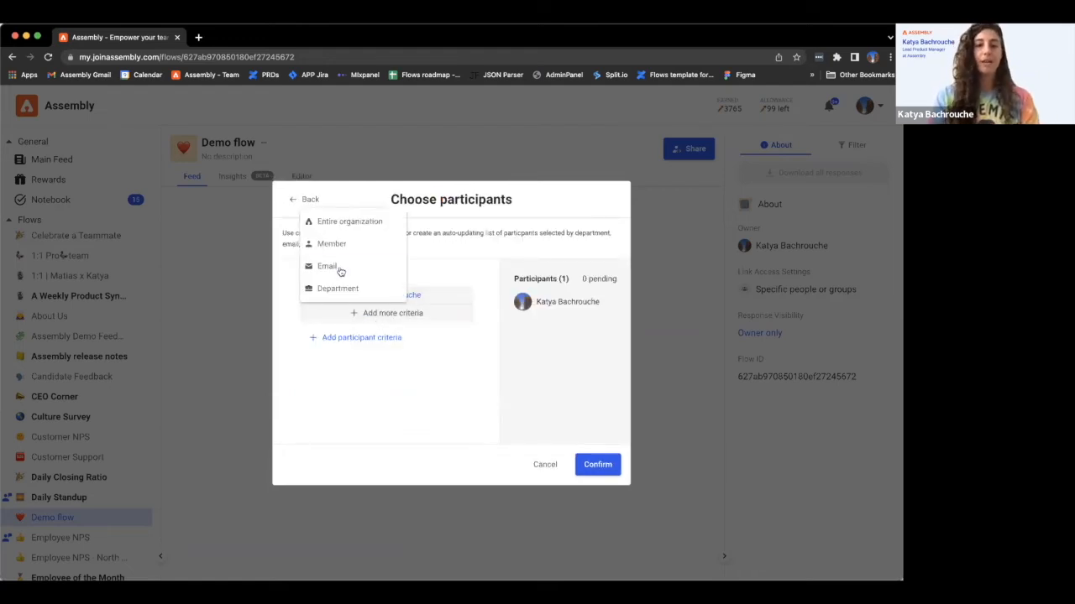
{"action": "left_click", "coordinate": [340, 244]}
{"action": "left_click", "coordinate": [456, 246]}
{"action": "type", "text": "katya"}
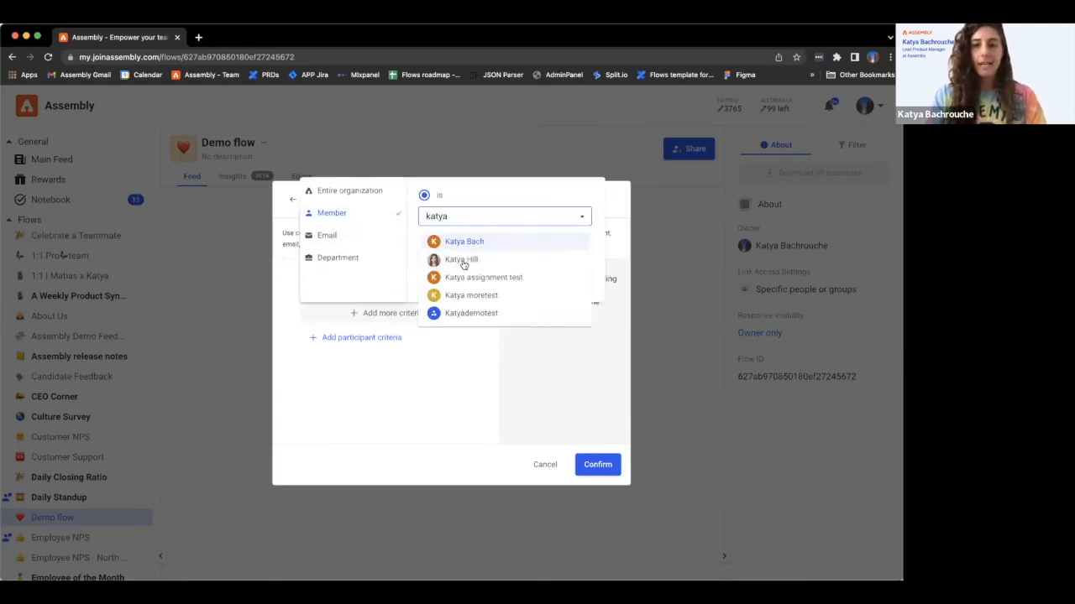
{"action": "left_click", "coordinate": [463, 314]}
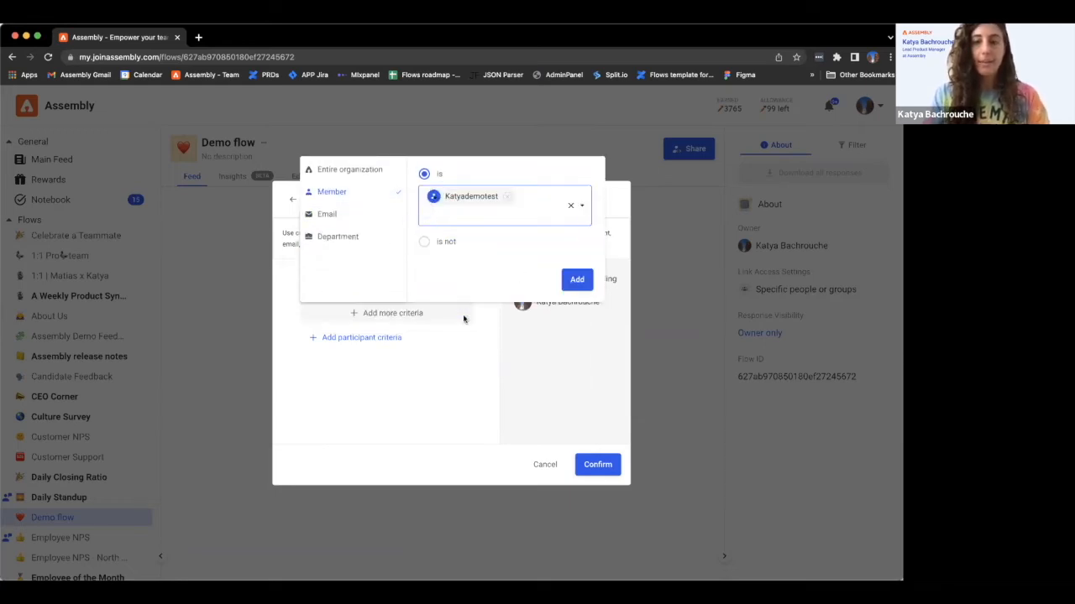
{"action": "left_click", "coordinate": [576, 282]}
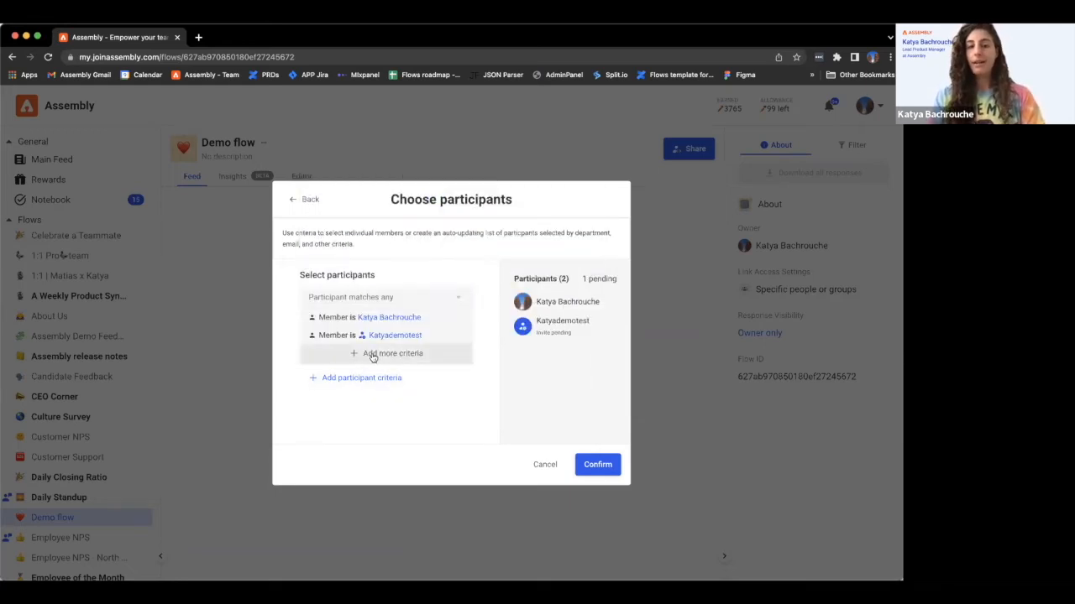
- Add another Member criterion by the demo test account's e-mail, then clear an unmatched search
{"action": "left_click", "coordinate": [374, 355]}
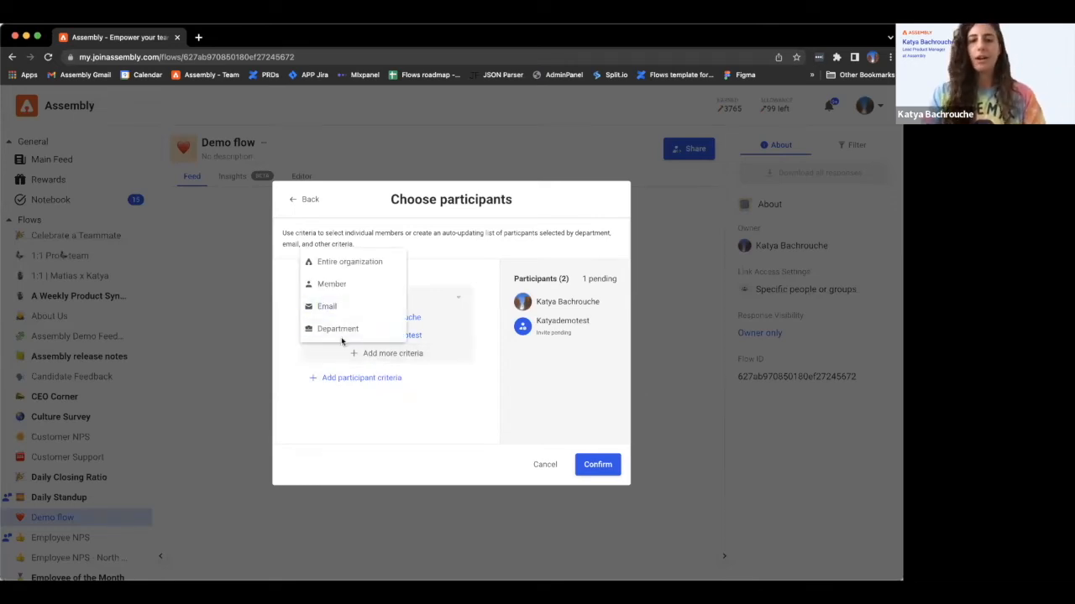
{"action": "left_click", "coordinate": [340, 283]}
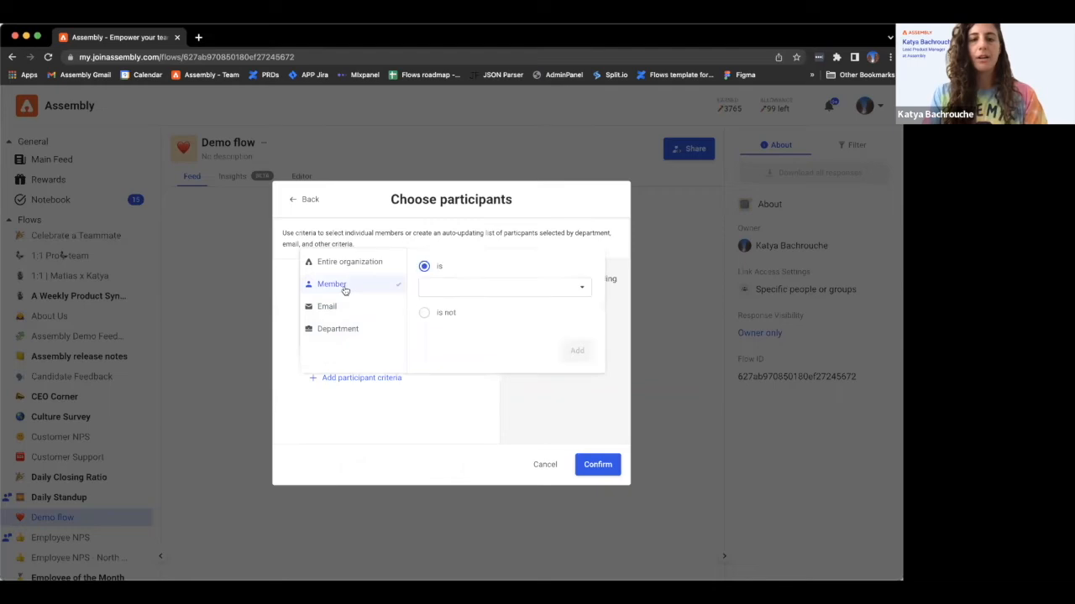
{"action": "left_click", "coordinate": [426, 293]}
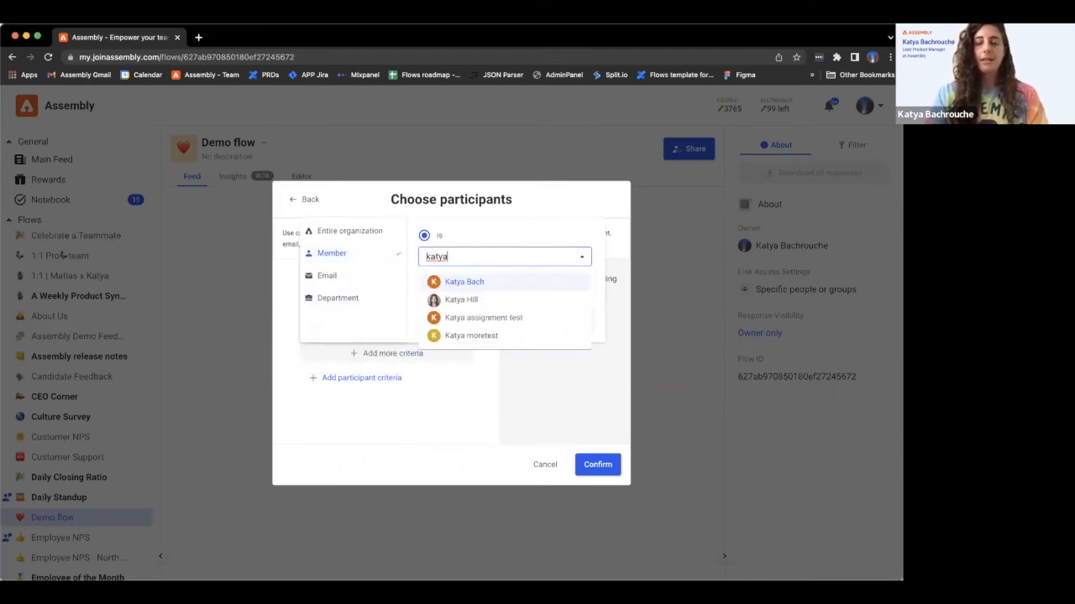
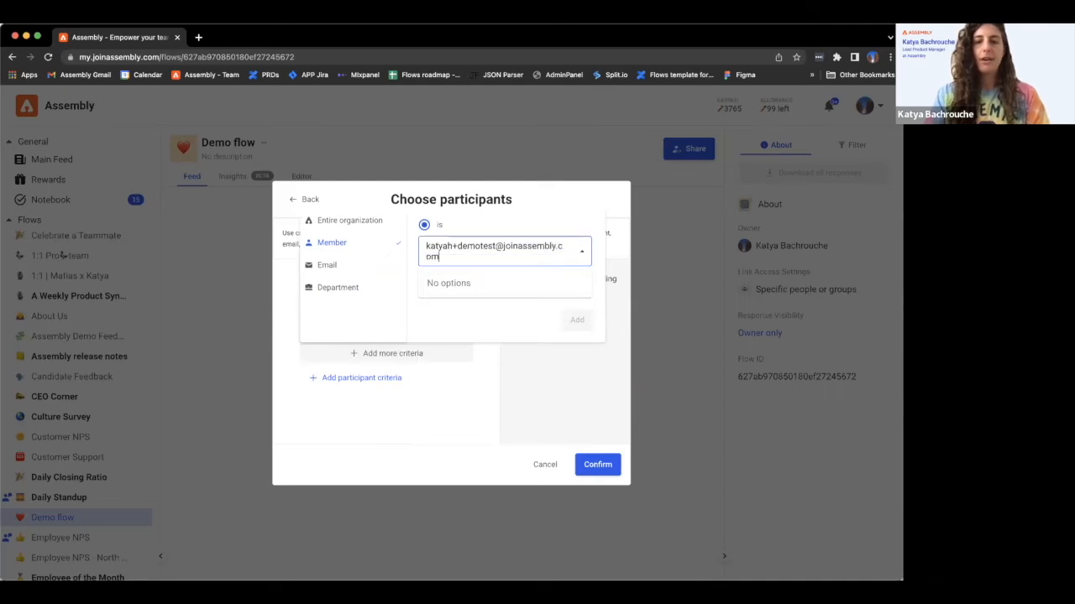
{"action": "left_click", "coordinate": [452, 285]}
{"action": "left_click", "coordinate": [432, 250]}
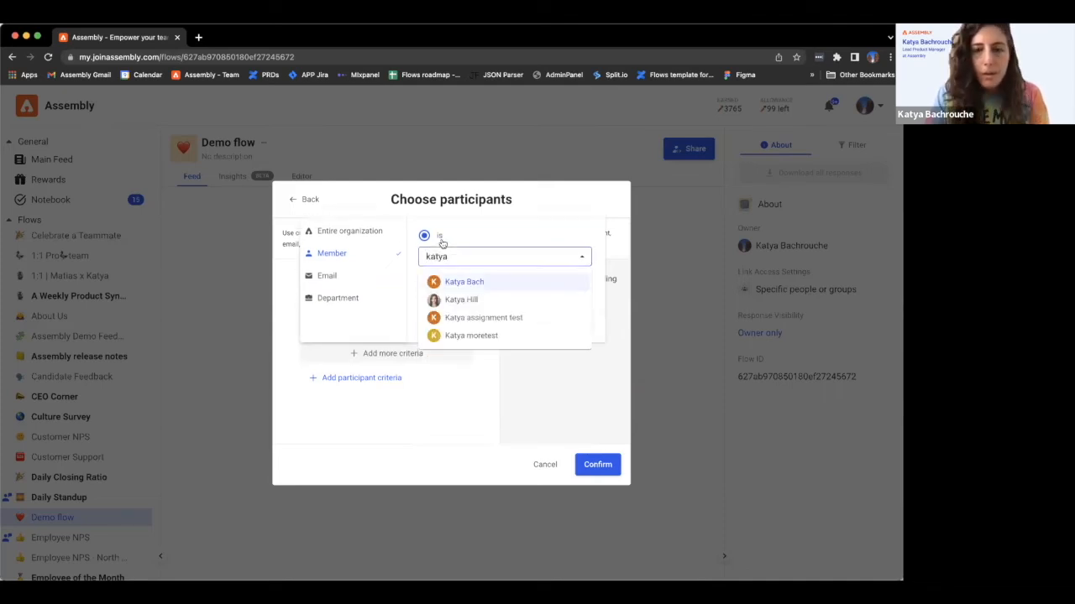
- Switch the criterion to Email and remove an incomplete invitee address
{"action": "left_click", "coordinate": [357, 274]}
{"action": "left_click", "coordinate": [440, 260]}
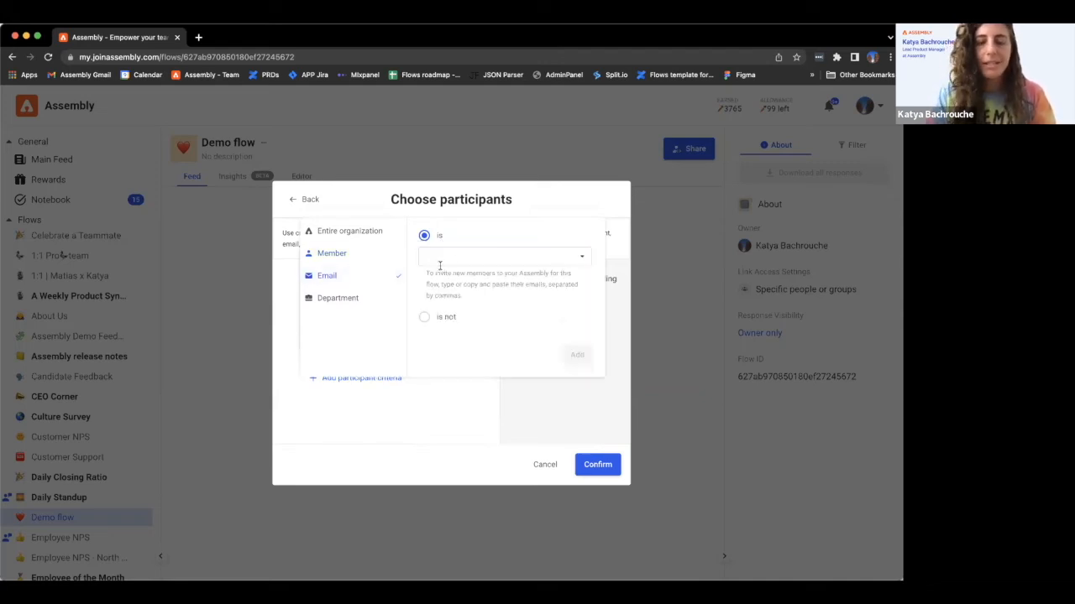
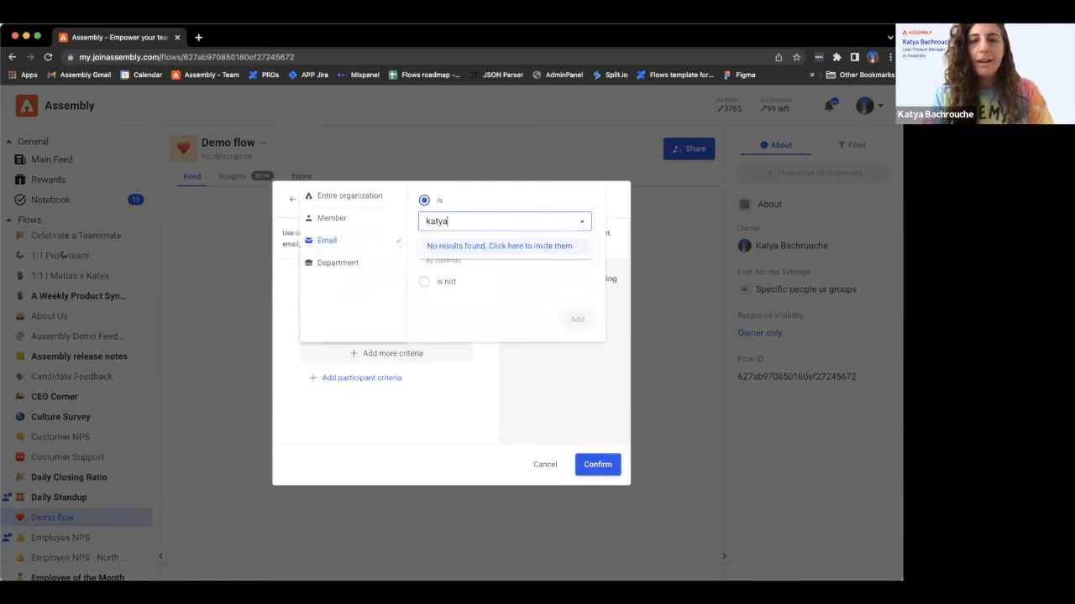
{"action": "left_click", "coordinate": [490, 250]}
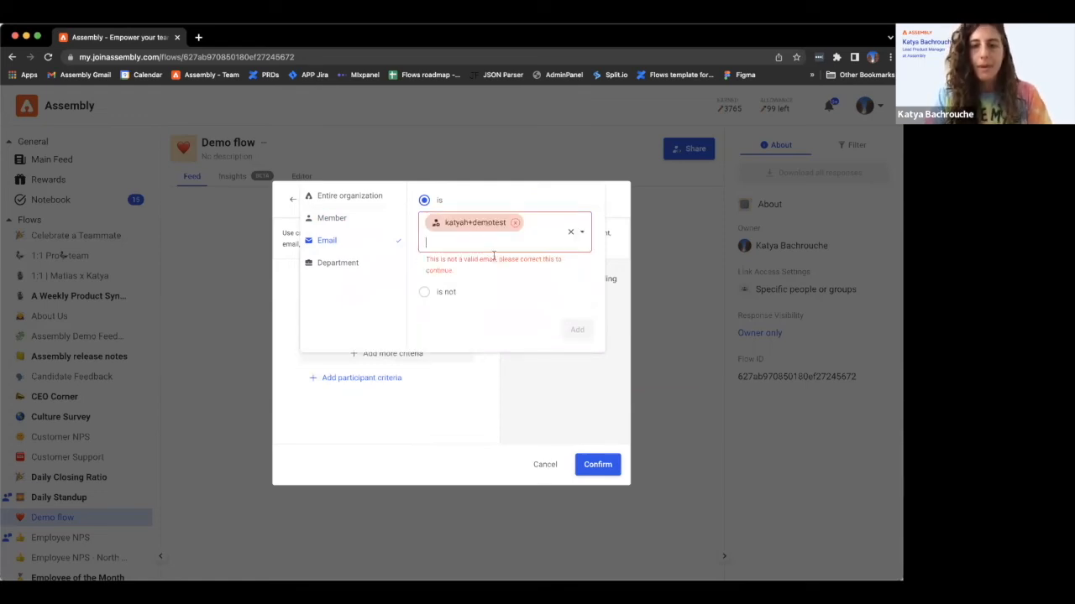
{"action": "left_click", "coordinate": [514, 222]}
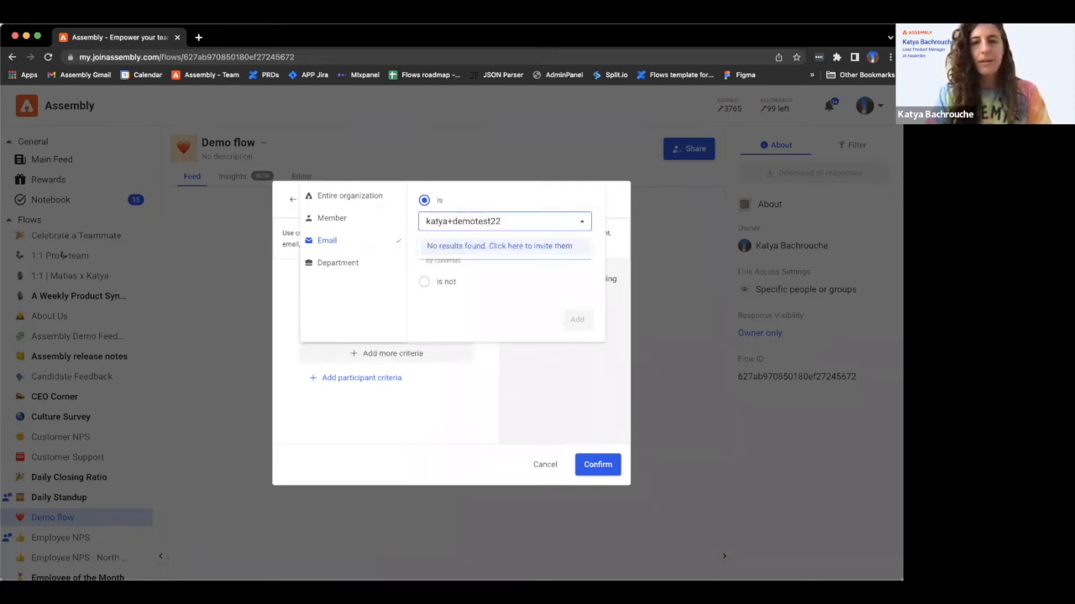
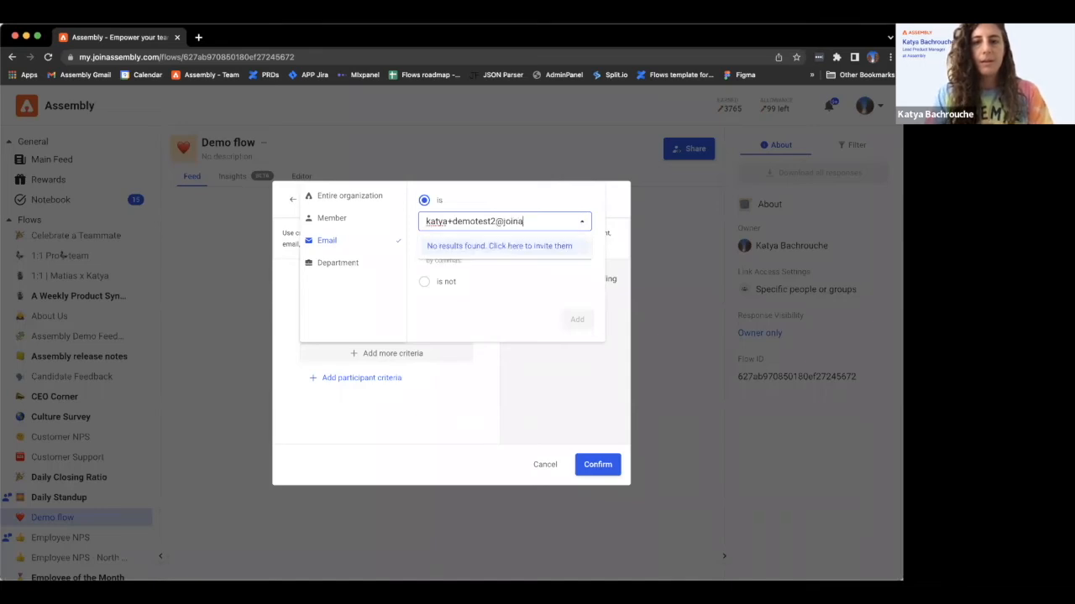
- Invite the new demo test e-mail address, fixing its domain typo, and add the criterion
{"action": "left_click", "coordinate": [515, 248]}
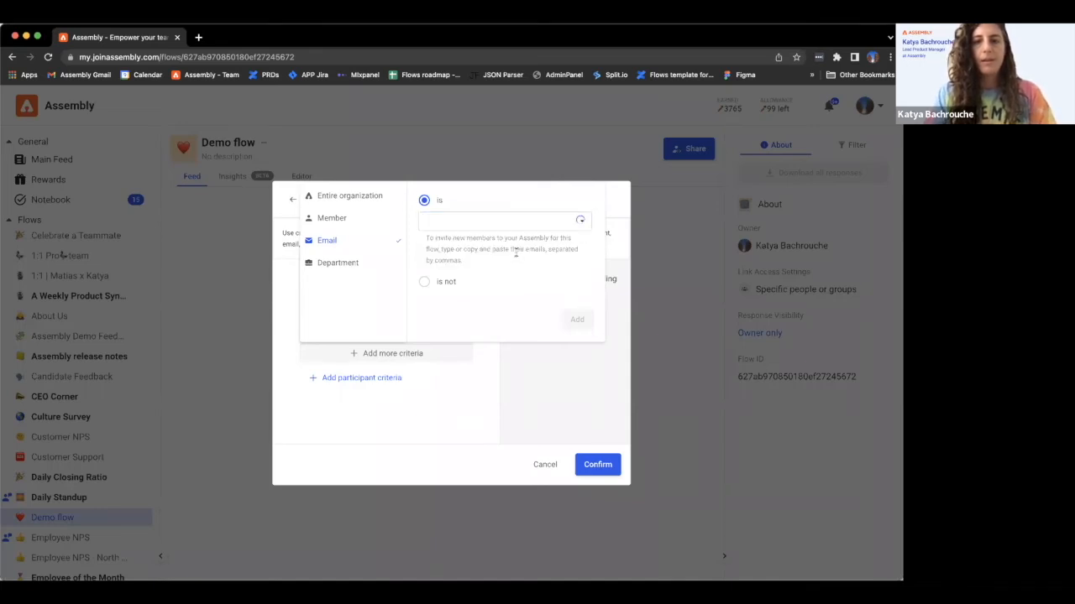
{"action": "left_click", "coordinate": [505, 222]}
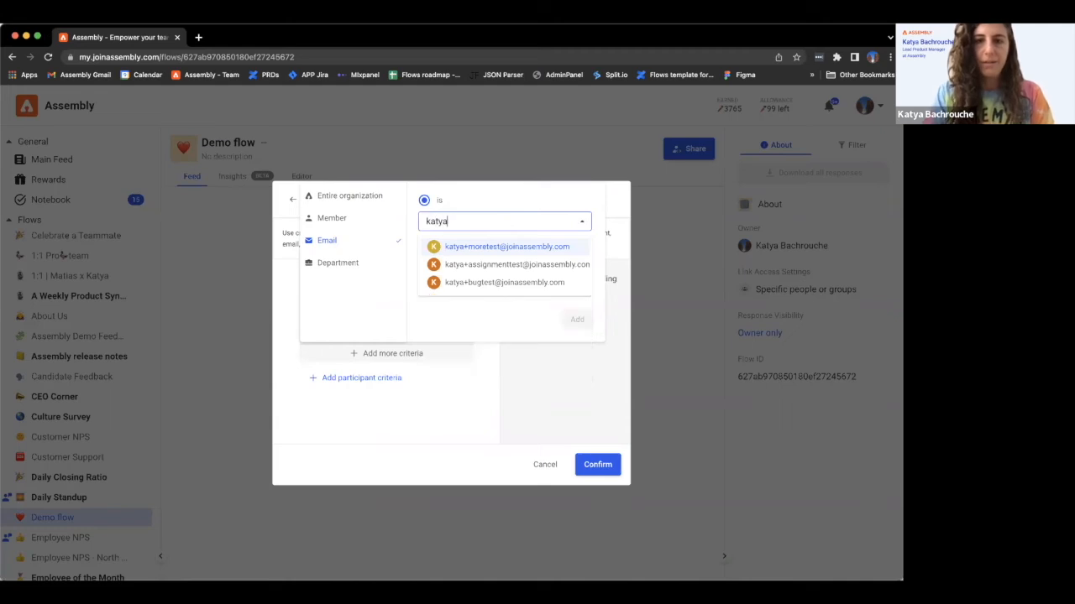
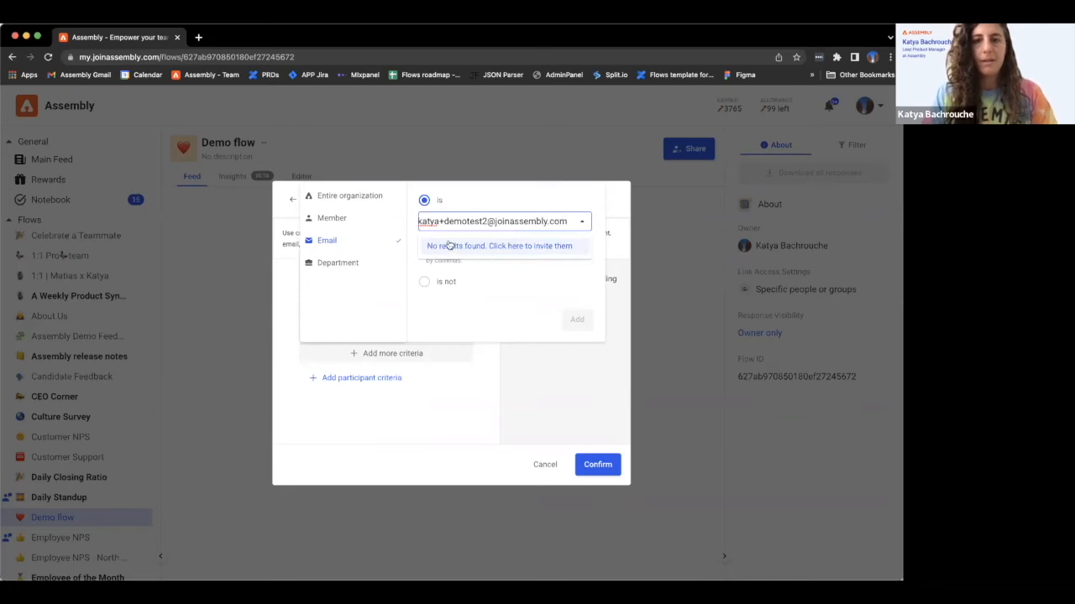
{"action": "left_click", "coordinate": [449, 245]}
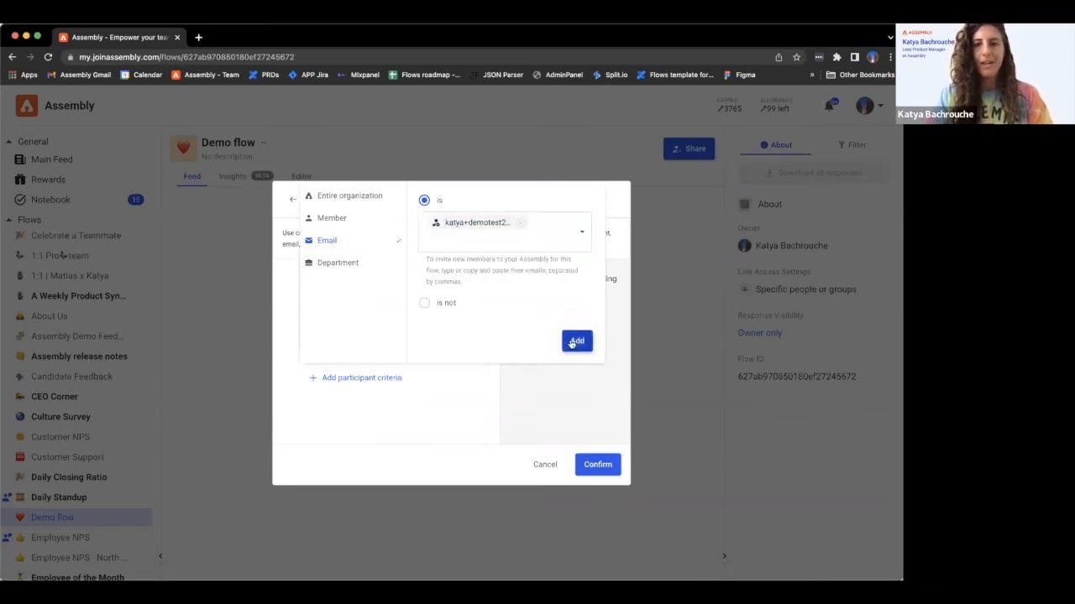
{"action": "left_click", "coordinate": [575, 342]}
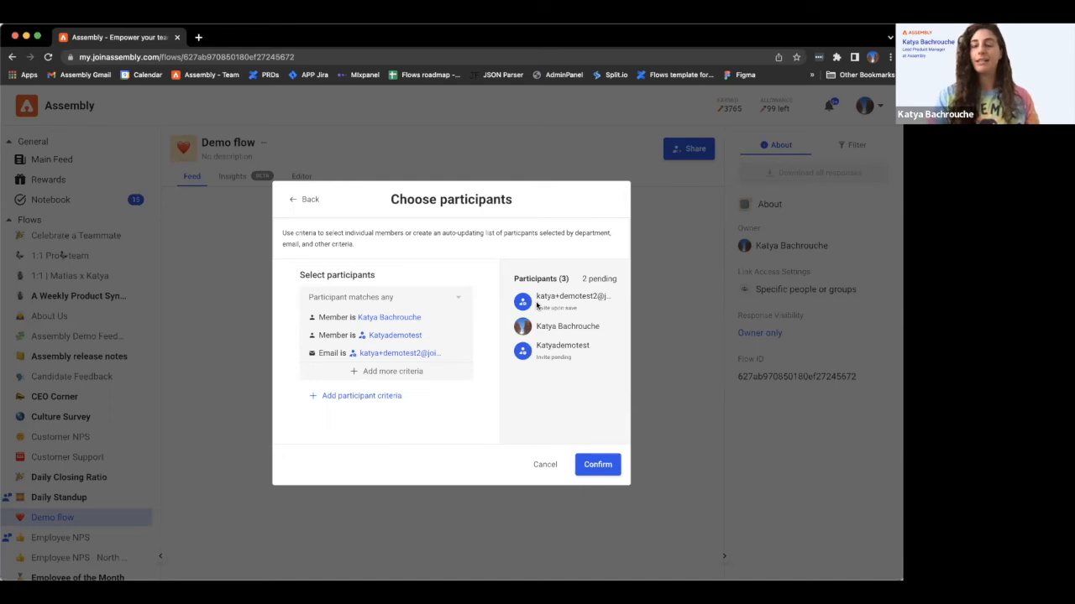
- Confirm the selected participants in Choose participants
{"action": "left_click", "coordinate": [597, 465]}
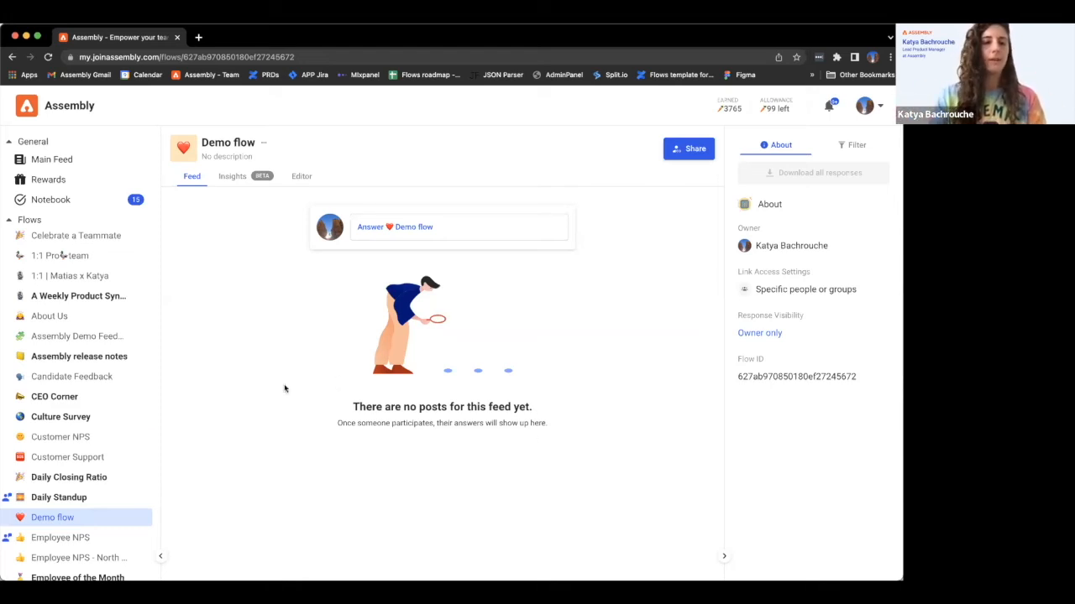
- Archive Demo flow from its sidebar context menu
{"action": "right_click", "coordinate": [63, 517]}
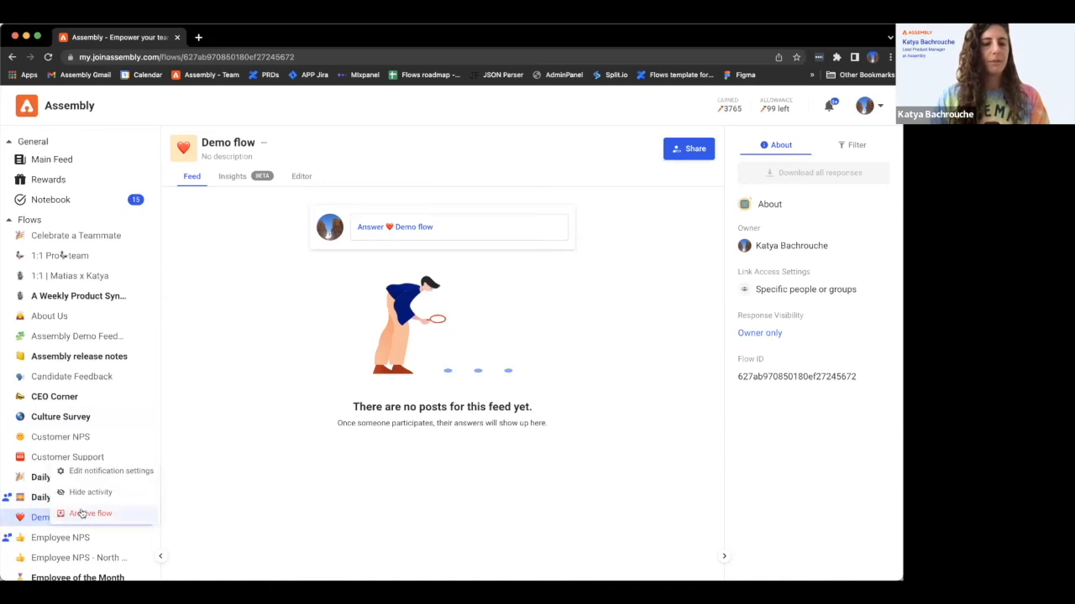
{"action": "left_click", "coordinate": [88, 513]}
{"action": "left_click", "coordinate": [494, 394]}
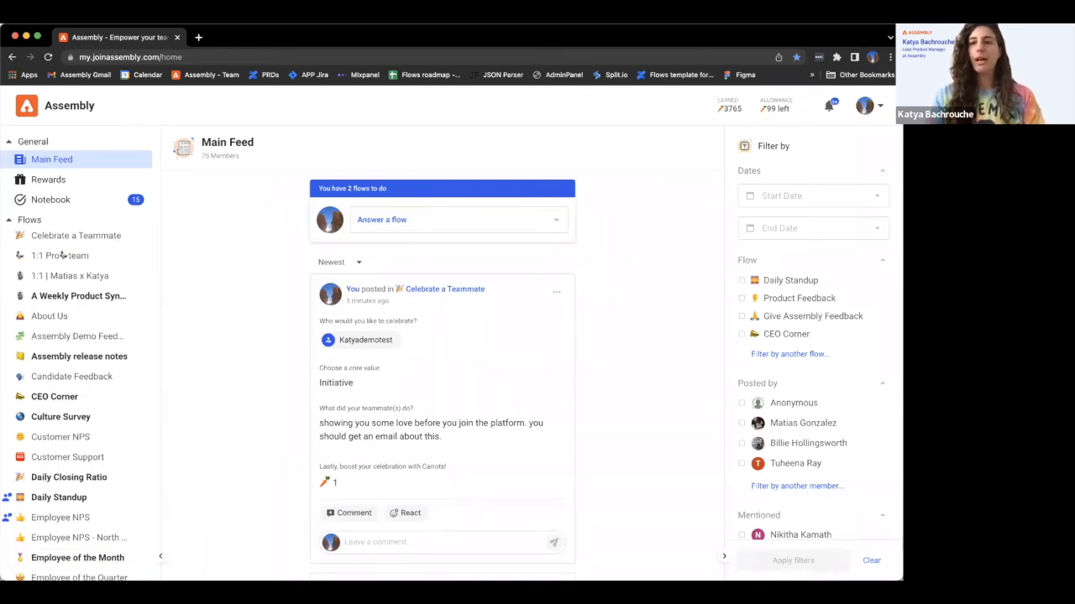
- Go to the admin area's Users > Manage page
{"action": "left_click", "coordinate": [878, 108]}
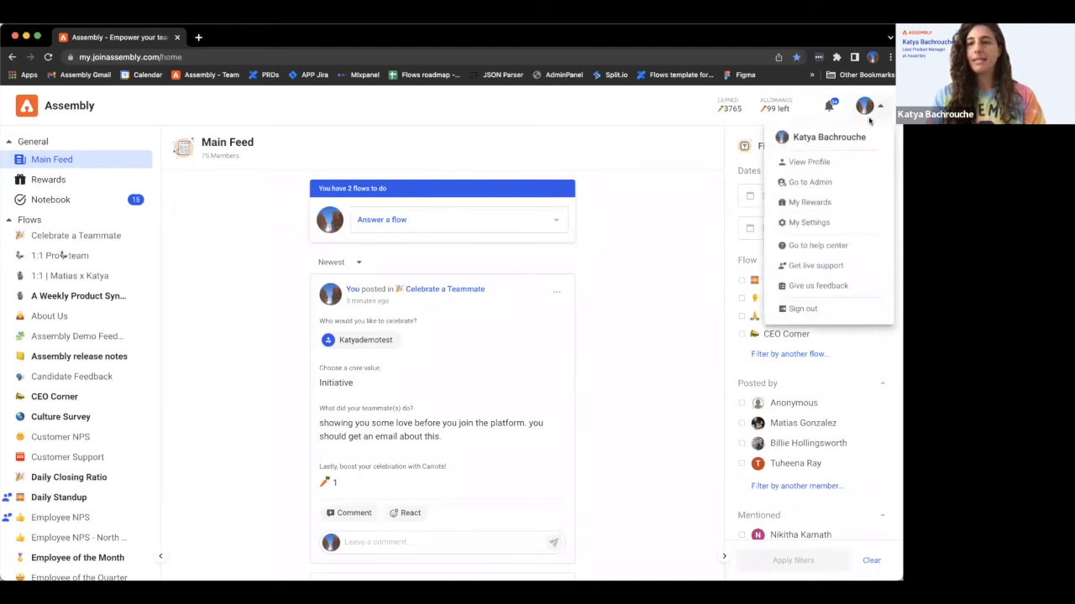
{"action": "left_click", "coordinate": [811, 182]}
{"action": "left_click", "coordinate": [69, 307]}
{"action": "left_click", "coordinate": [67, 334]}
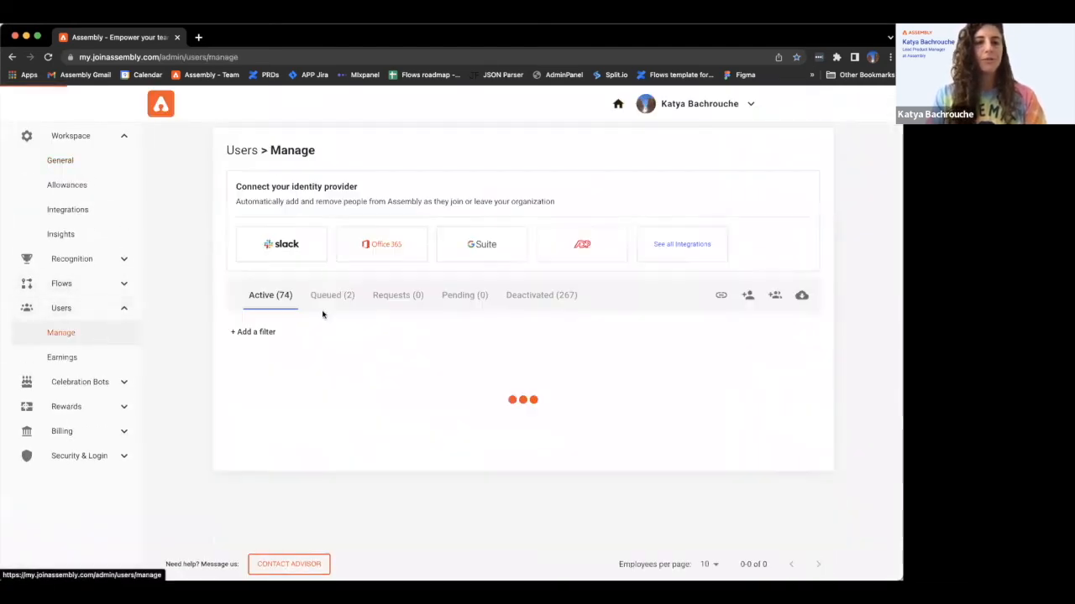
- Delete the first demo test account's invite on the Pending tab, then view Queued users
{"action": "left_click", "coordinate": [453, 299]}
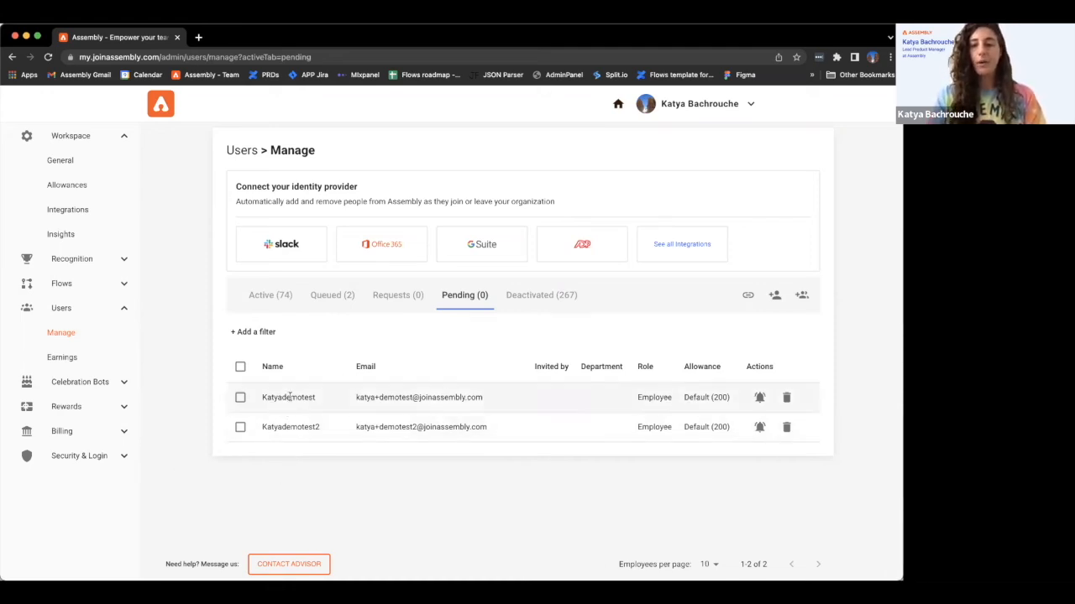
{"action": "left_click", "coordinate": [787, 400]}
{"action": "left_click", "coordinate": [509, 348]}
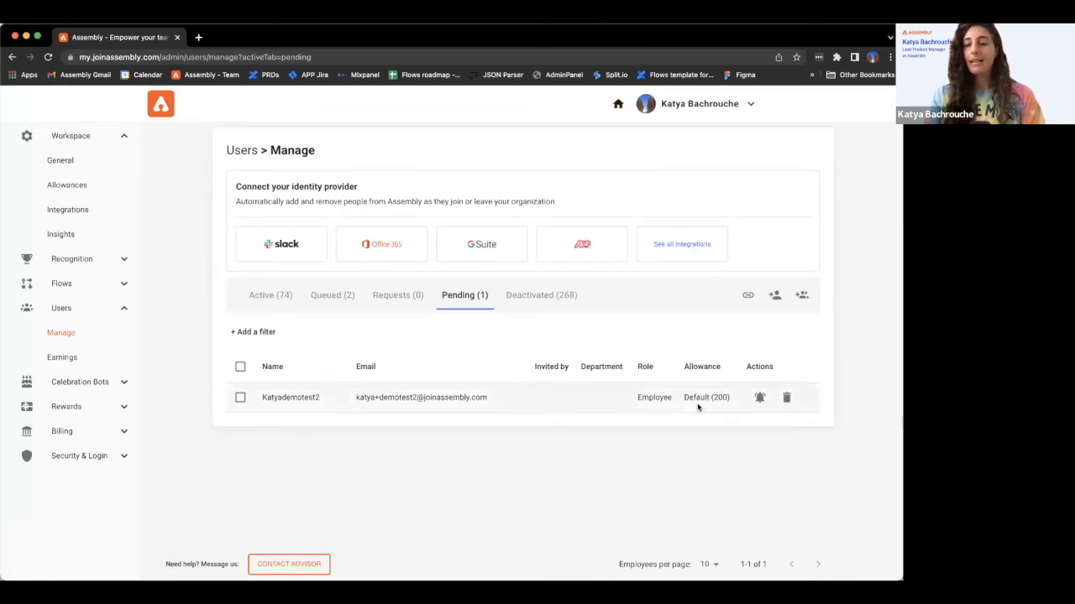
{"action": "left_click", "coordinate": [336, 298]}
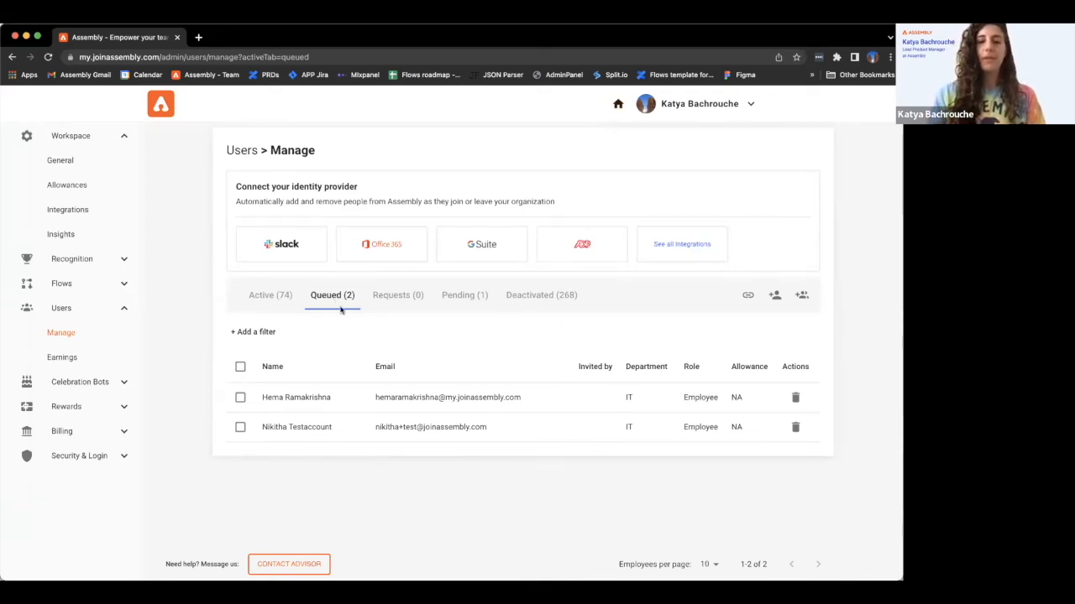
- Select and deselect all queued users, then view the empty Requests (0) tab
{"action": "left_click", "coordinate": [240, 367]}
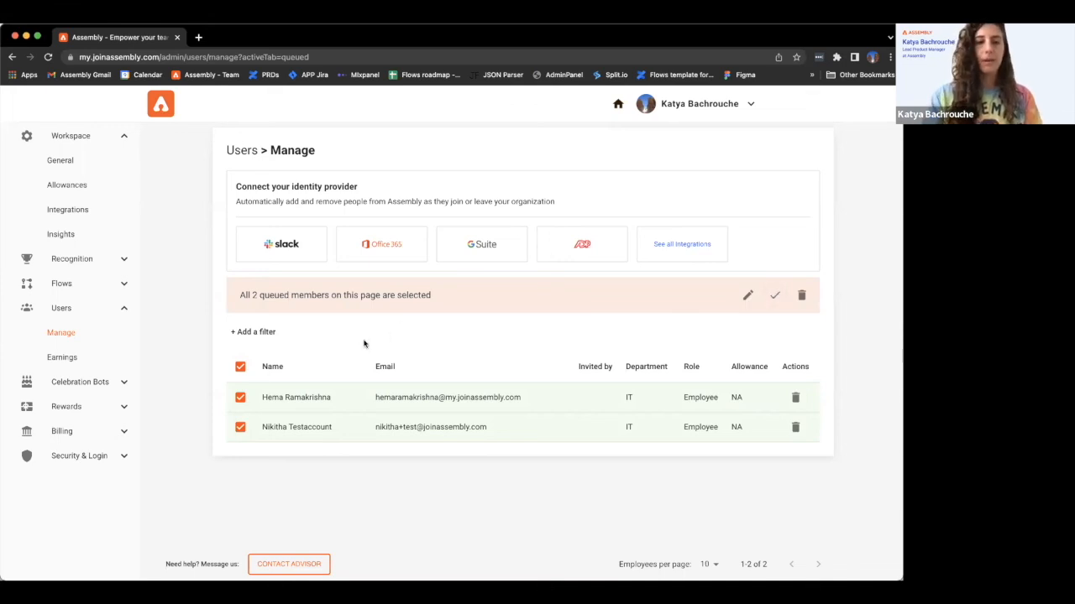
{"action": "left_click", "coordinate": [241, 367]}
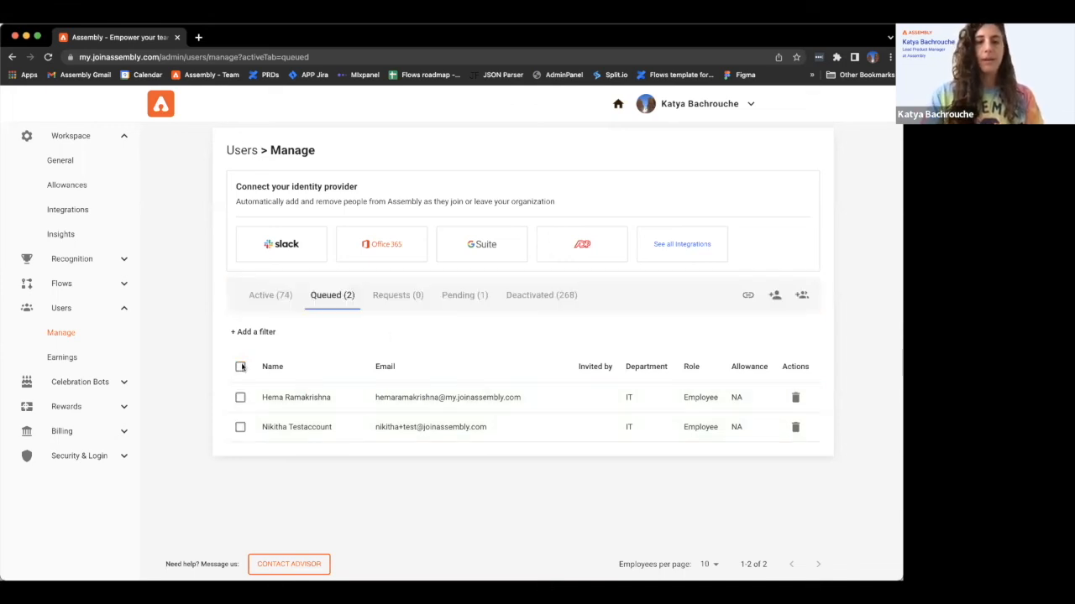
{"action": "left_click", "coordinate": [395, 298]}
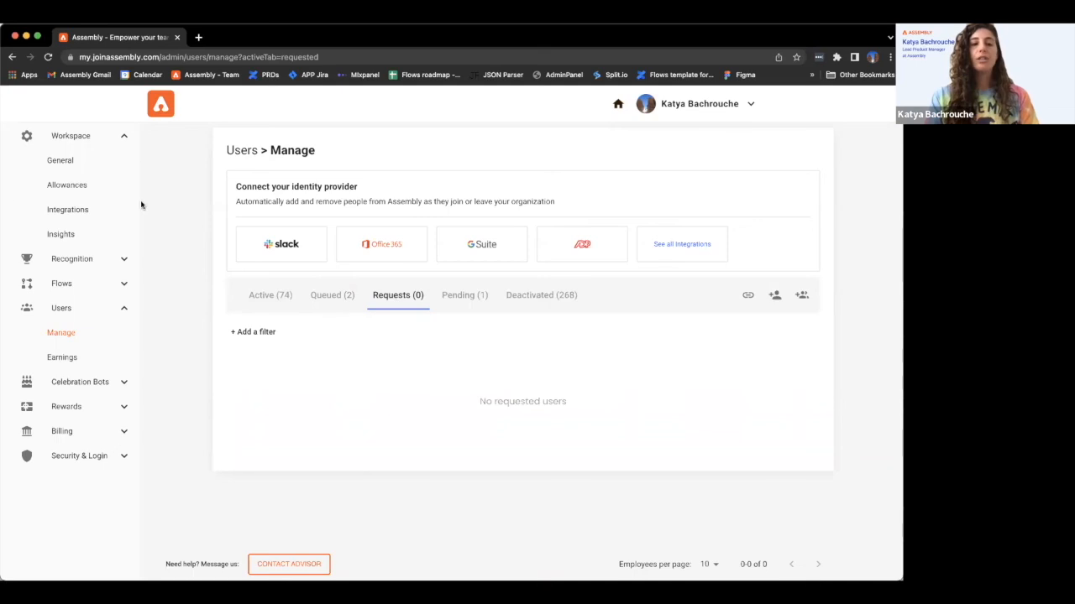